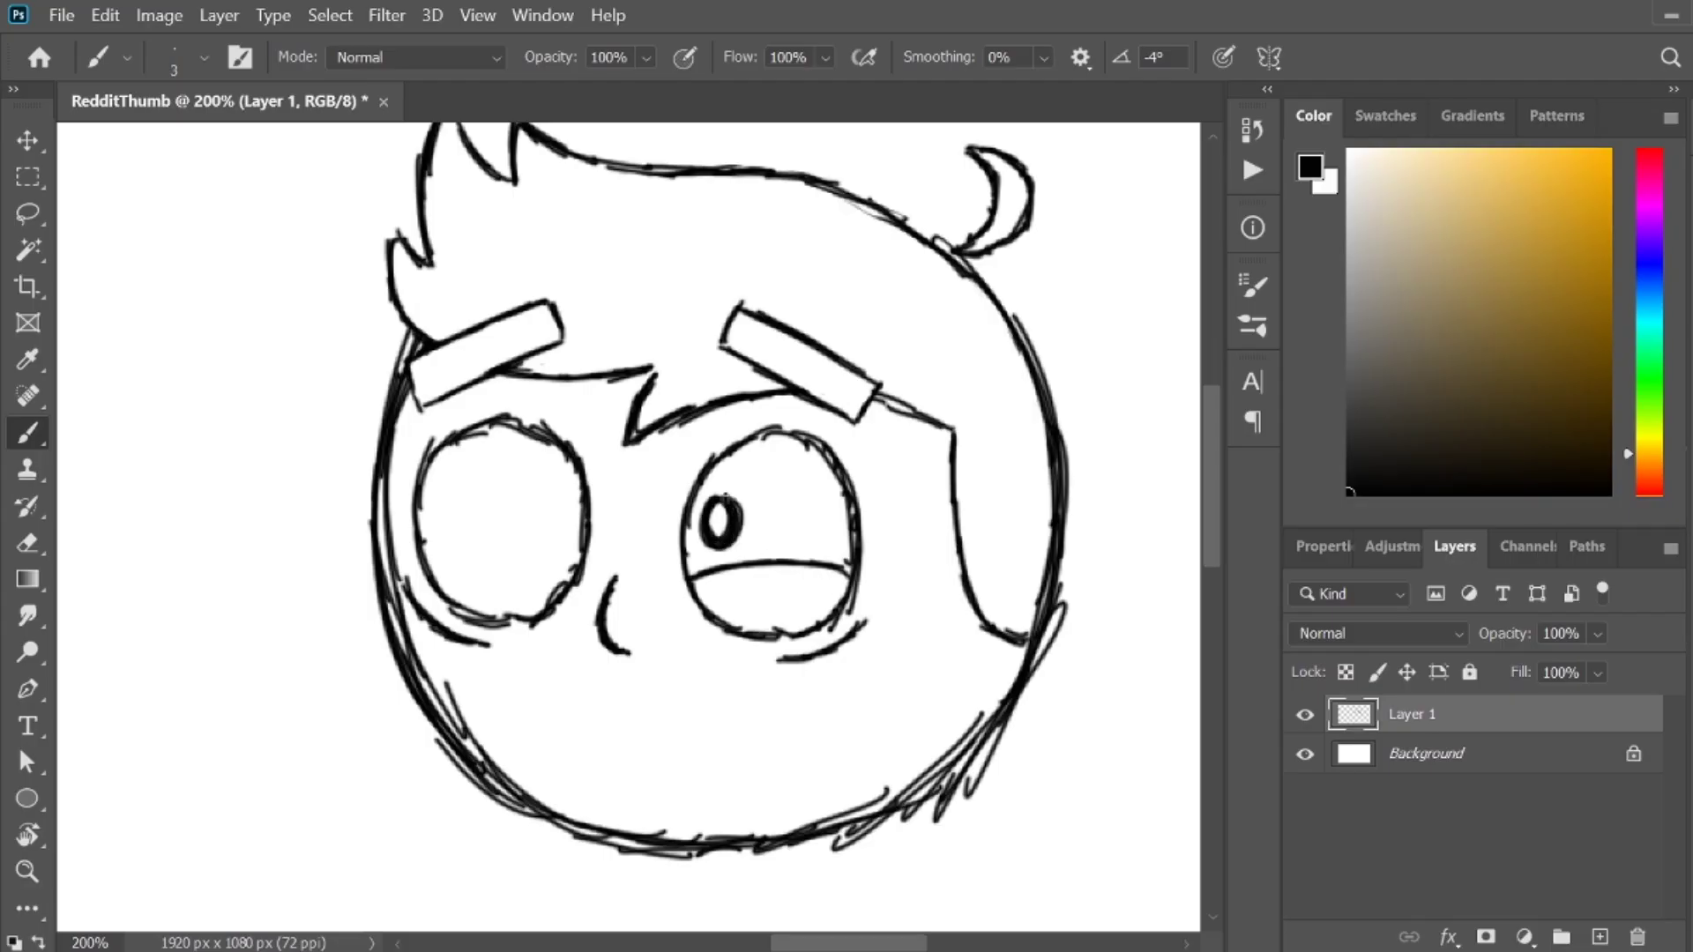
# Sketch the front-facing character's missing eye pupil and enlarge the selected raised hand to about 115%
pyautogui.moveTo(456, 497)
pyautogui.mouseDown()
pyautogui.moveTo(435, 523)
pyautogui.moveTo(475, 514)
pyautogui.mouseUp()
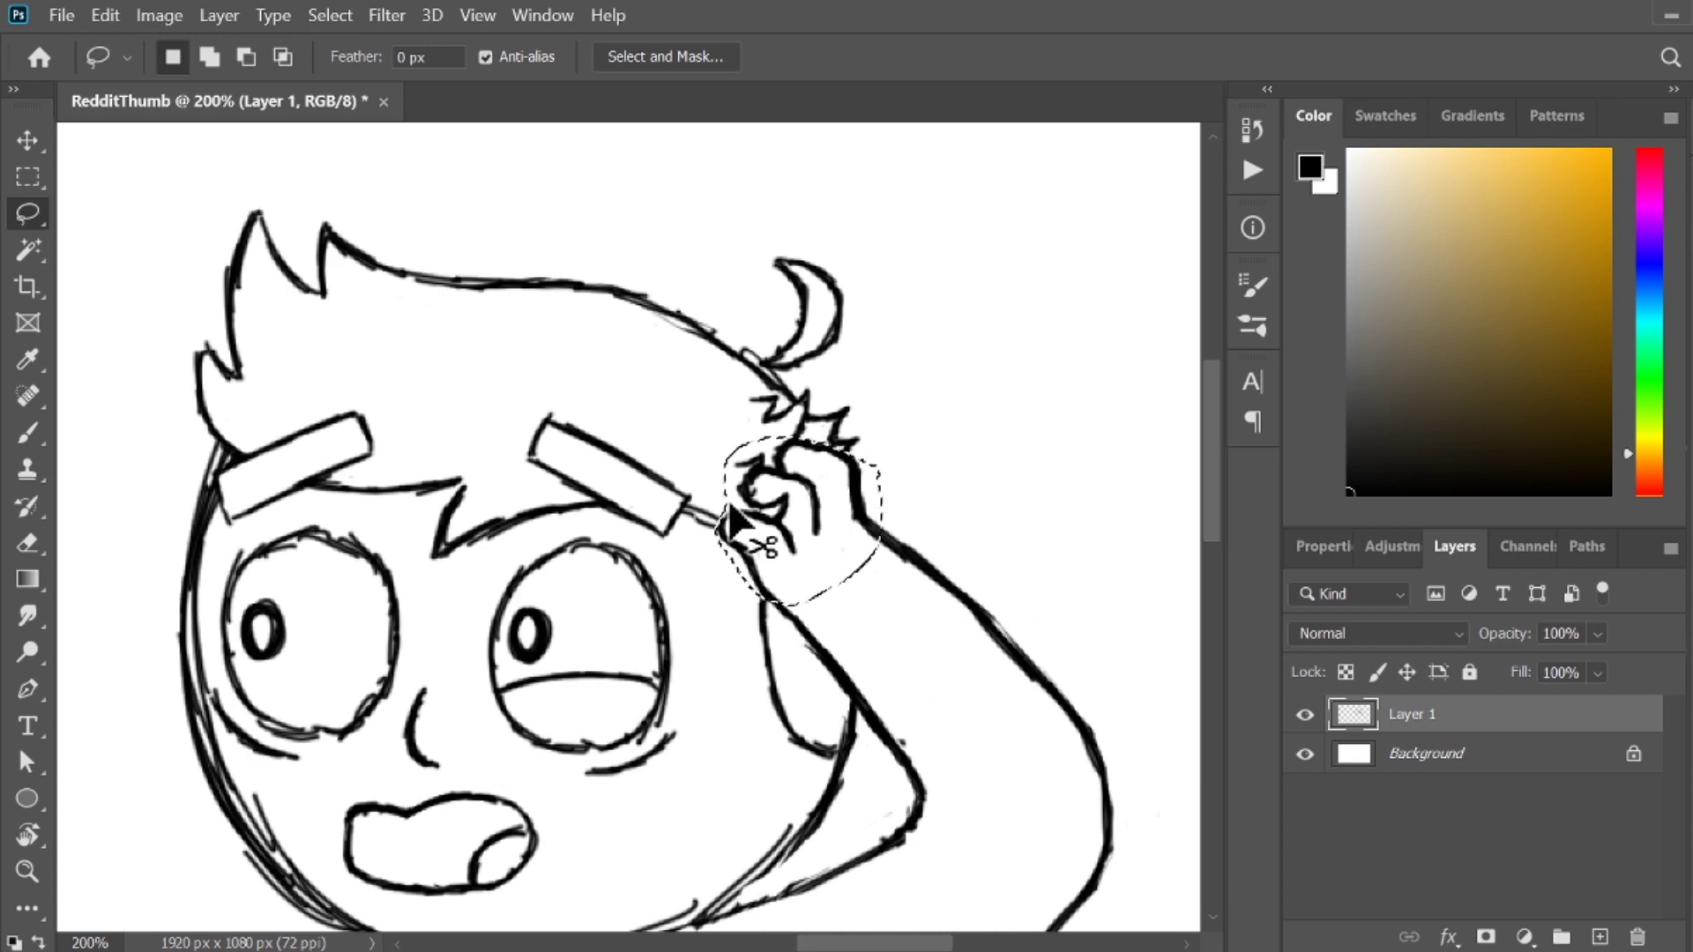
pyautogui.hotkey('ctrl', 't')
pyautogui.moveTo(883, 435); pyautogui.dragTo(909, 408)
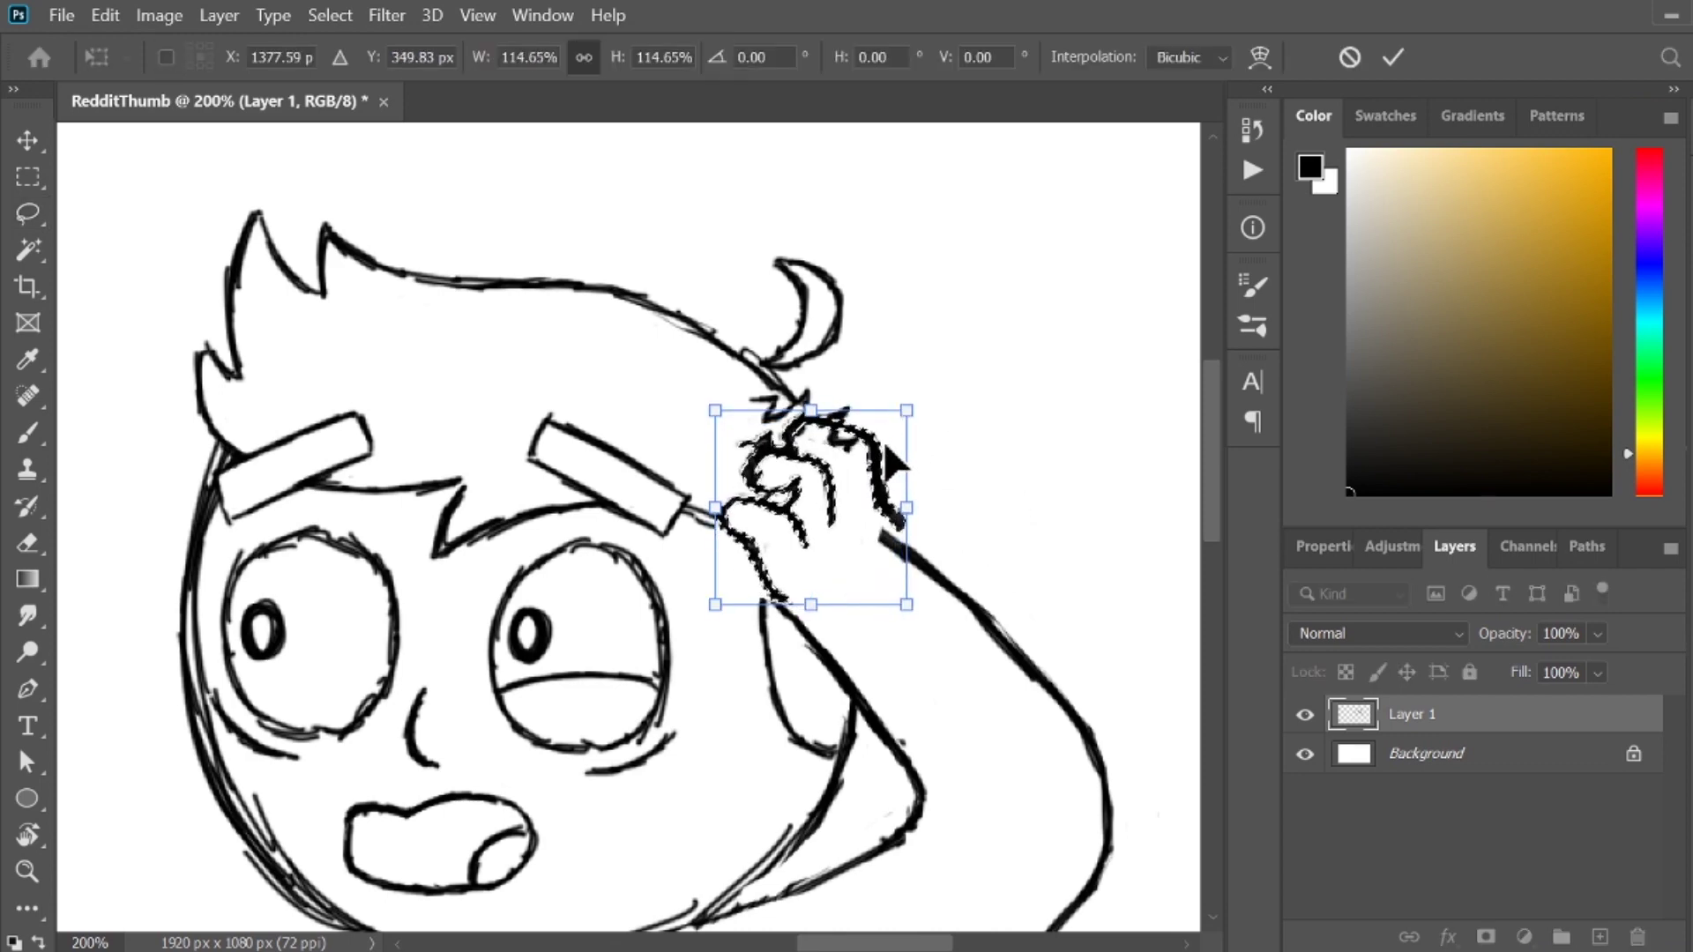
pyautogui.press('Return')
# Erase the lines overlapping the enlarged hand and redraw the forearm's outer line so that it meets the wrist
pyautogui.press('e')
pyautogui.moveTo(801, 438); pyautogui.dragTo(849, 454)
pyautogui.press('b')
pyautogui.moveTo(882, 527); pyautogui.dragTo(1030, 668)
pyautogui.press('e')
pyautogui.moveTo(937, 591)
pyautogui.mouseDown()
pyautogui.moveTo(871, 523)
pyautogui.moveTo(915, 569)
pyautogui.moveTo(944, 560)
pyautogui.moveTo(895, 506)
pyautogui.mouseUp()
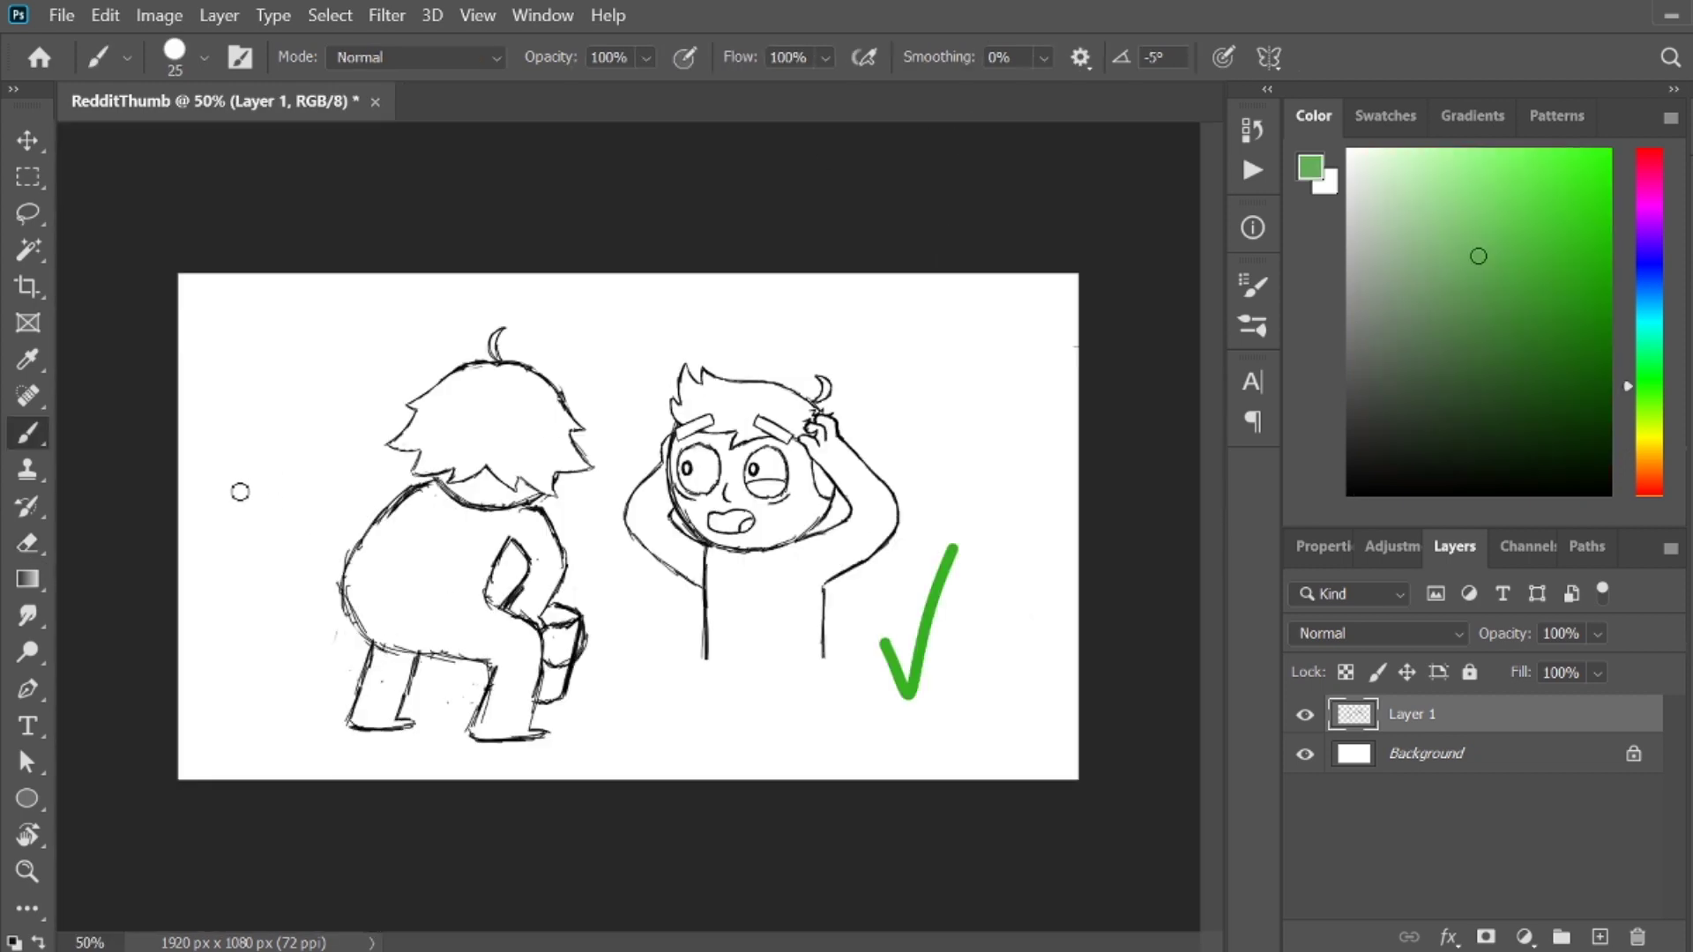
# Paint a green check mark beside the back-facing figure and erase it with a larger eraser
pyautogui.moveTo(243, 457); pyautogui.dragTo(341, 321)
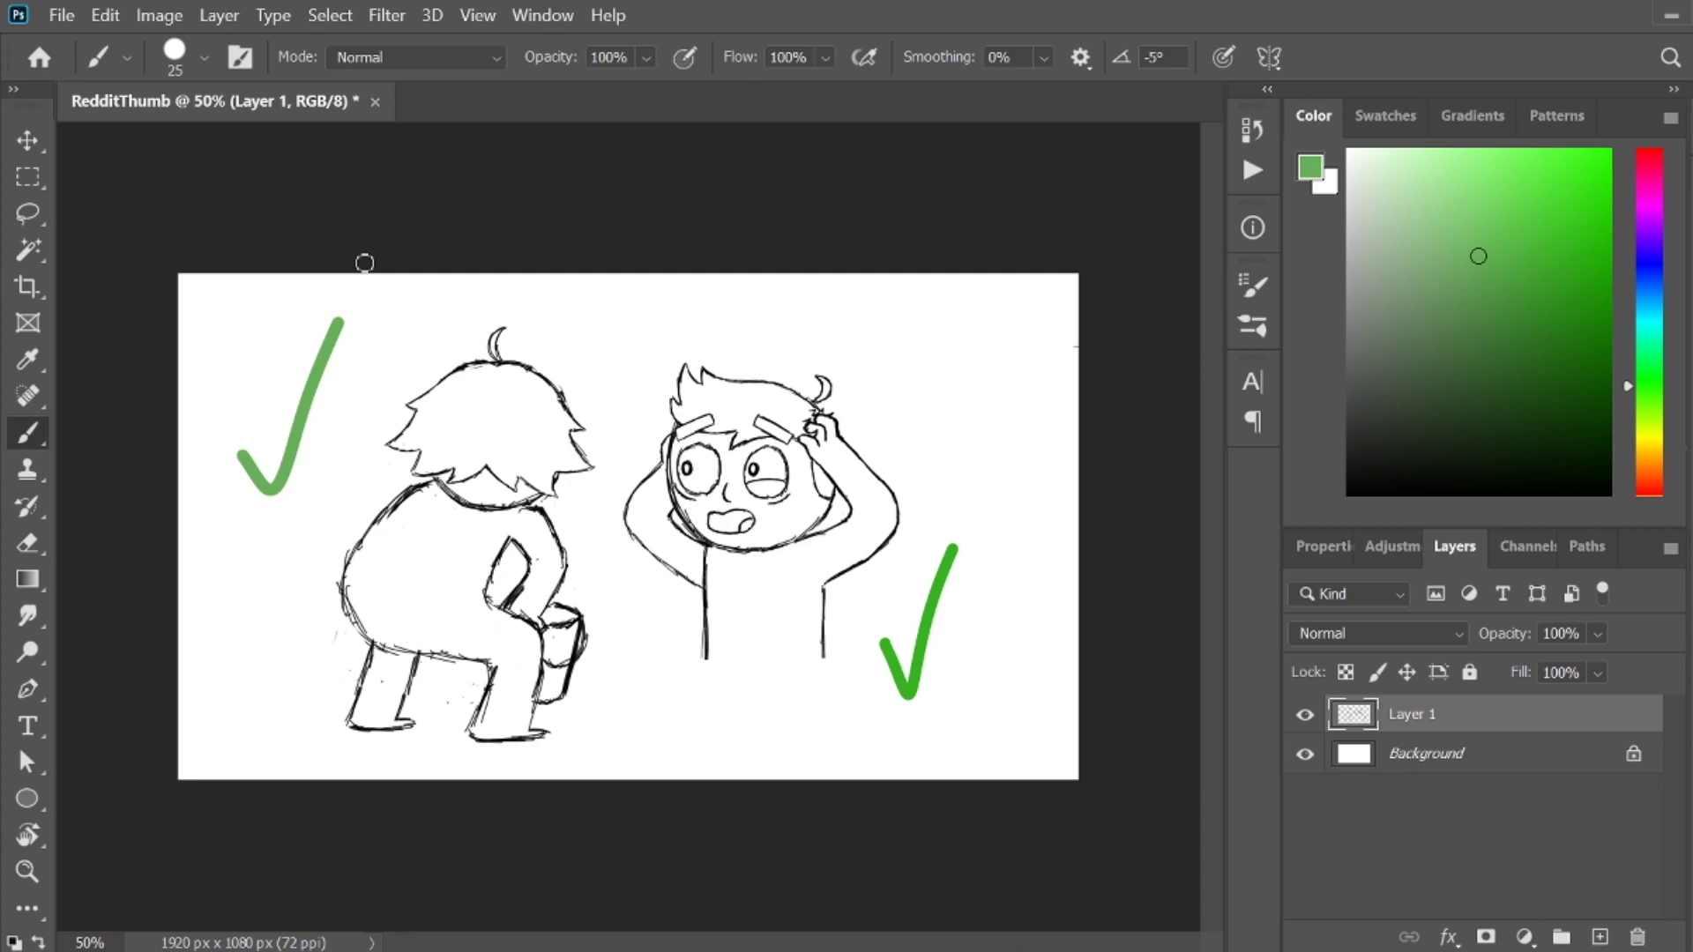
pyautogui.press('e')
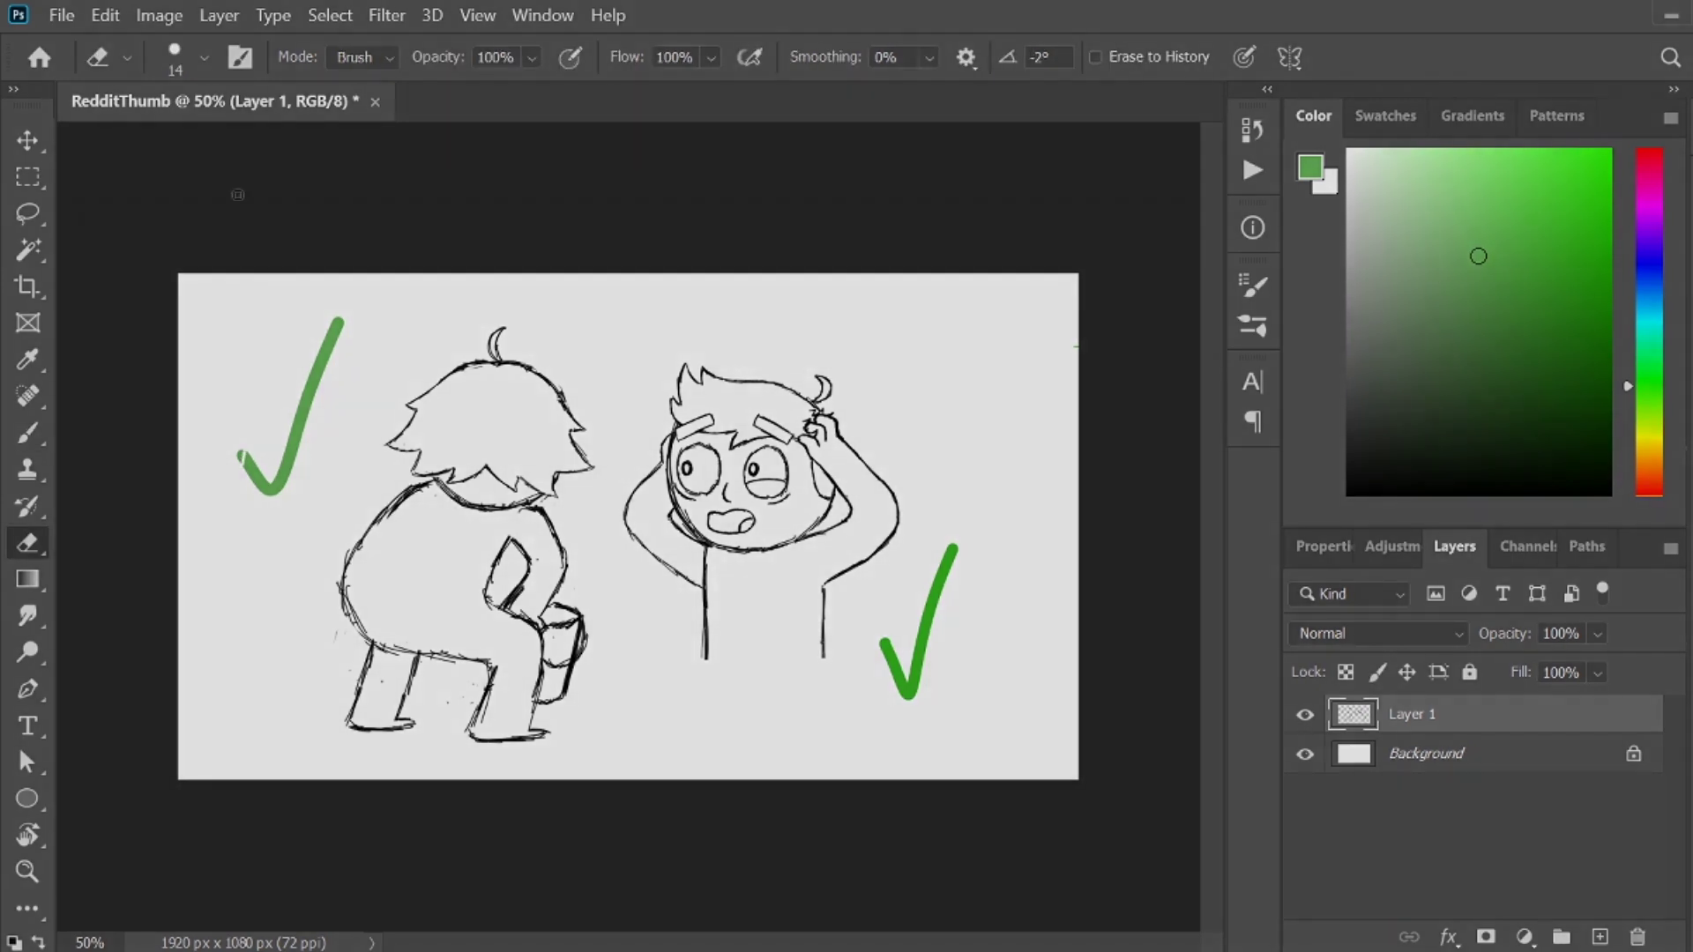
pyautogui.click(204, 58)
pyautogui.moveTo(181, 147); pyautogui.dragTo(187, 147)
pyautogui.press('Return')
pyautogui.moveTo(246, 473); pyautogui.dragTo(234, 473)
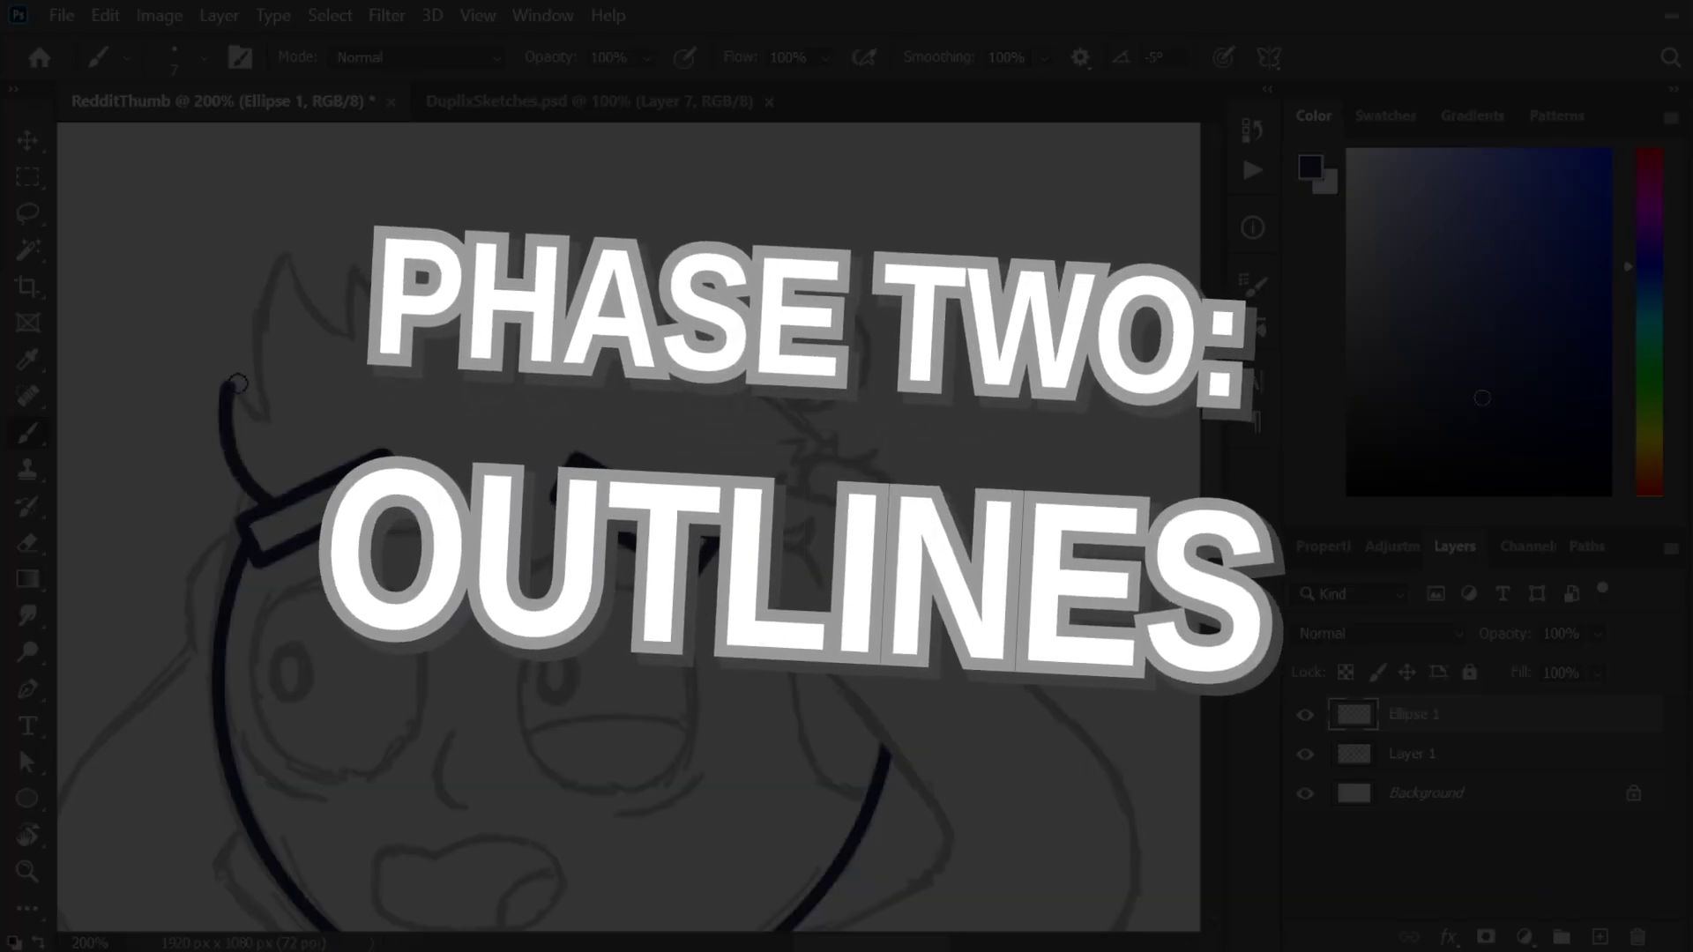
# Trace the front-facing character's hair tuft and jagged fringe in dark blue with a 7 px brush
pyautogui.moveTo(237, 383)
pyautogui.mouseDown()
pyautogui.moveTo(273, 434)
pyautogui.moveTo(298, 431)
pyautogui.moveTo(288, 408)
pyautogui.moveTo(266, 413)
pyautogui.moveTo(249, 335)
pyautogui.moveTo(254, 280)
pyautogui.moveTo(305, 206)
pyautogui.moveTo(301, 262)
pyautogui.moveTo(282, 259)
pyautogui.moveTo(306, 313)
pyautogui.moveTo(402, 328)
pyautogui.mouseUp()
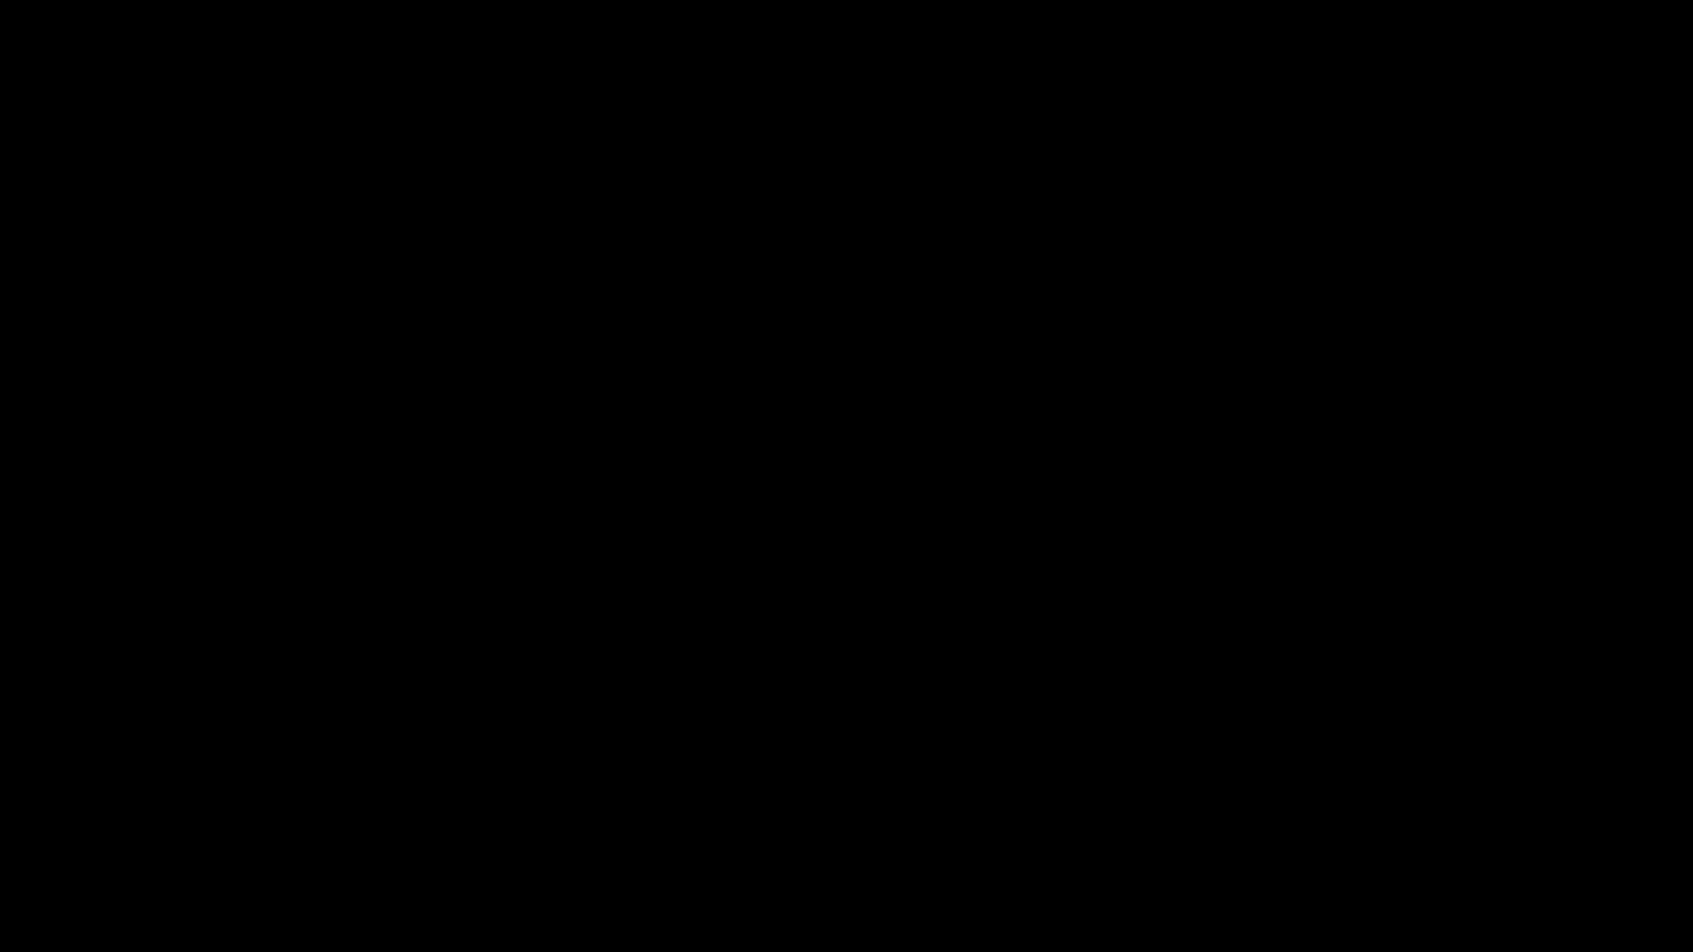
pyautogui.moveTo(491, 374)
pyautogui.mouseDown()
pyautogui.moveTo(461, 468)
pyautogui.moveTo(476, 475)
pyautogui.mouseUp()
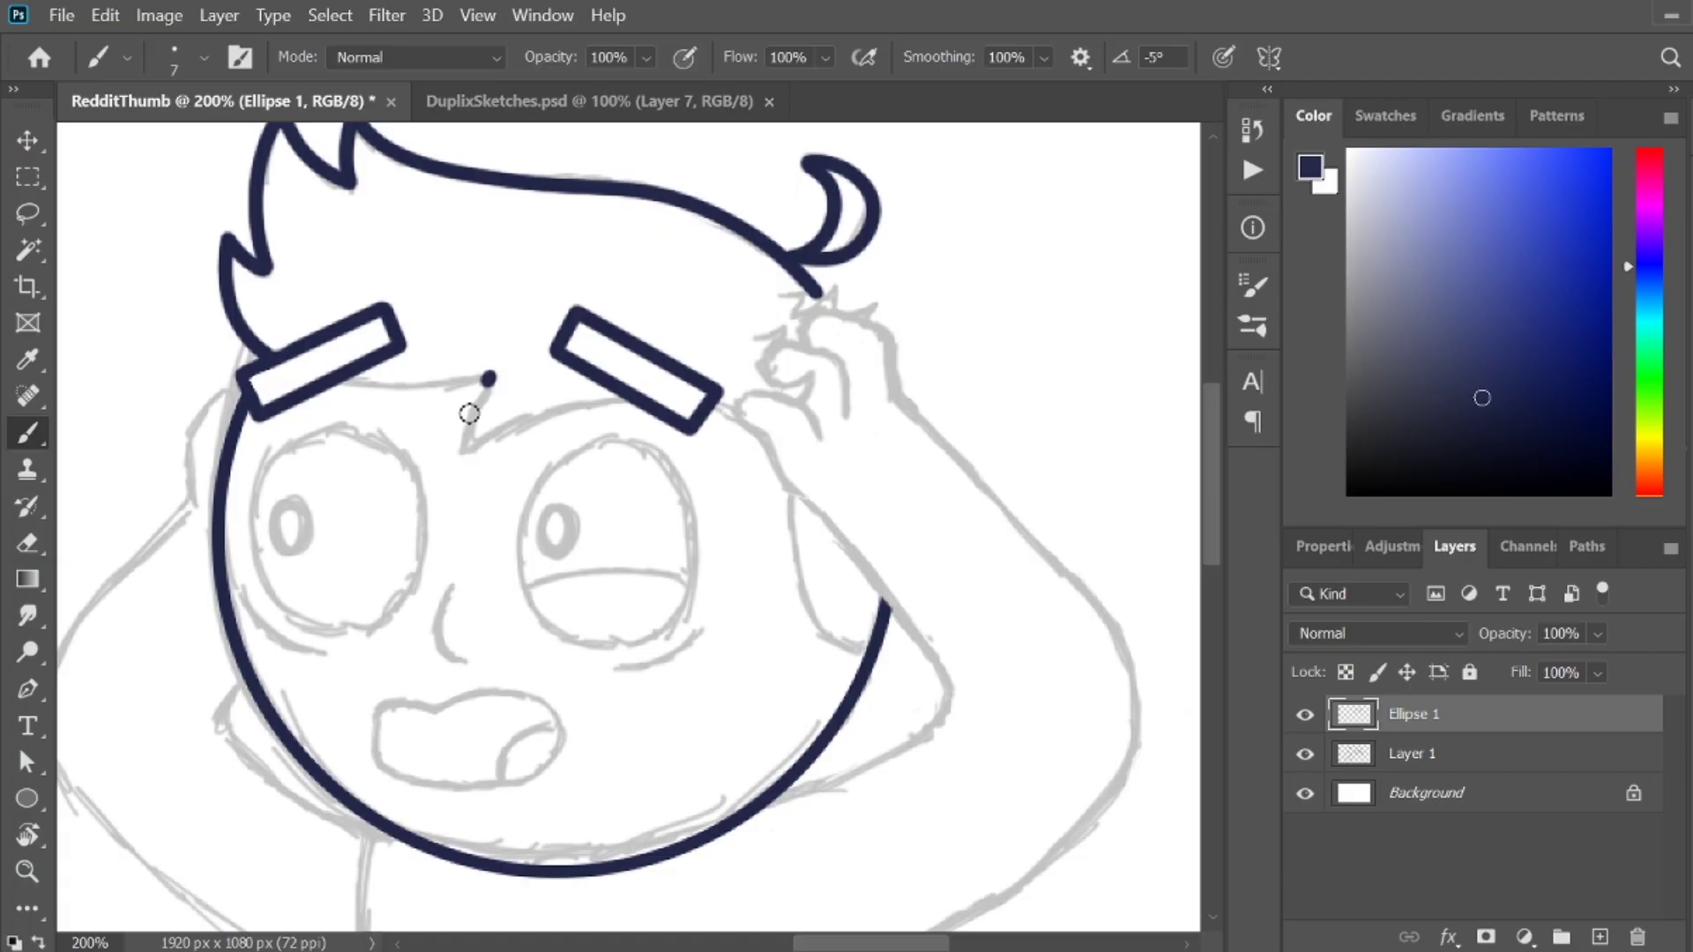
pyautogui.moveTo(549, 409); pyautogui.dragTo(679, 410)
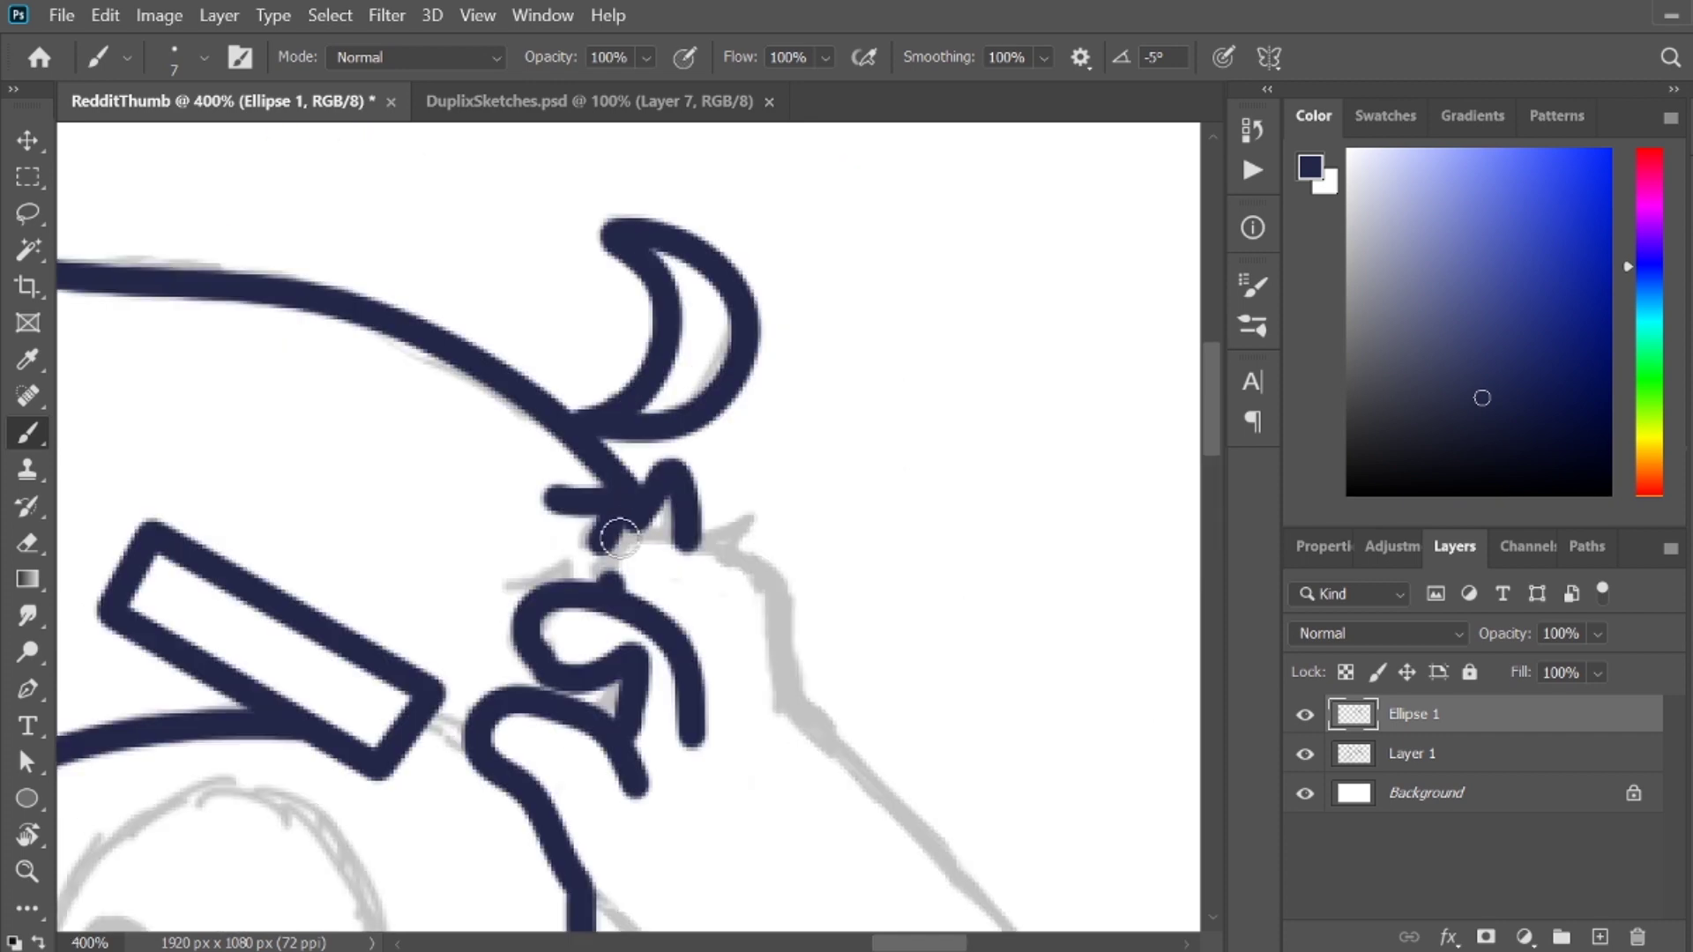
# Outline the remaining finger of the raised hand and close the outline of the unfinished eye in dark blue
pyautogui.moveTo(609, 565)
pyautogui.mouseDown()
pyautogui.moveTo(666, 519)
pyautogui.moveTo(776, 573)
pyautogui.moveTo(800, 625)
pyautogui.moveTo(798, 764)
pyautogui.mouseUp()
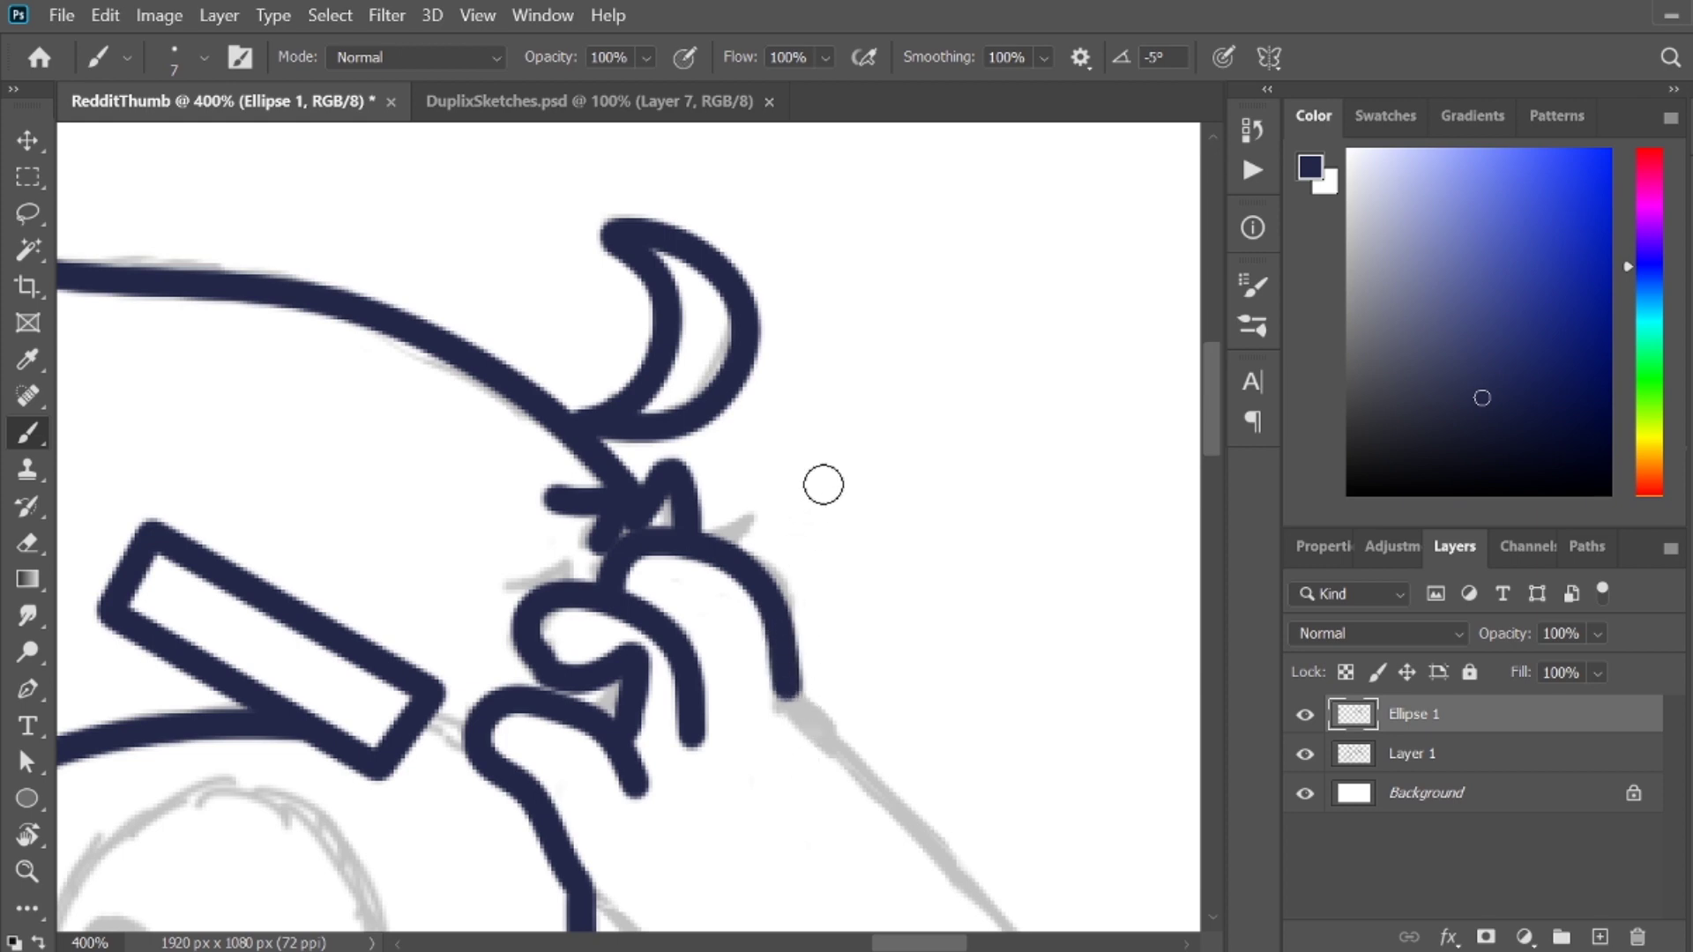
pyautogui.moveTo(414, 313)
pyautogui.mouseDown()
pyautogui.moveTo(334, 468)
pyautogui.moveTo(352, 508)
pyautogui.moveTo(412, 533)
pyautogui.moveTo(488, 495)
pyautogui.moveTo(520, 411)
pyautogui.moveTo(506, 366)
pyautogui.mouseUp()
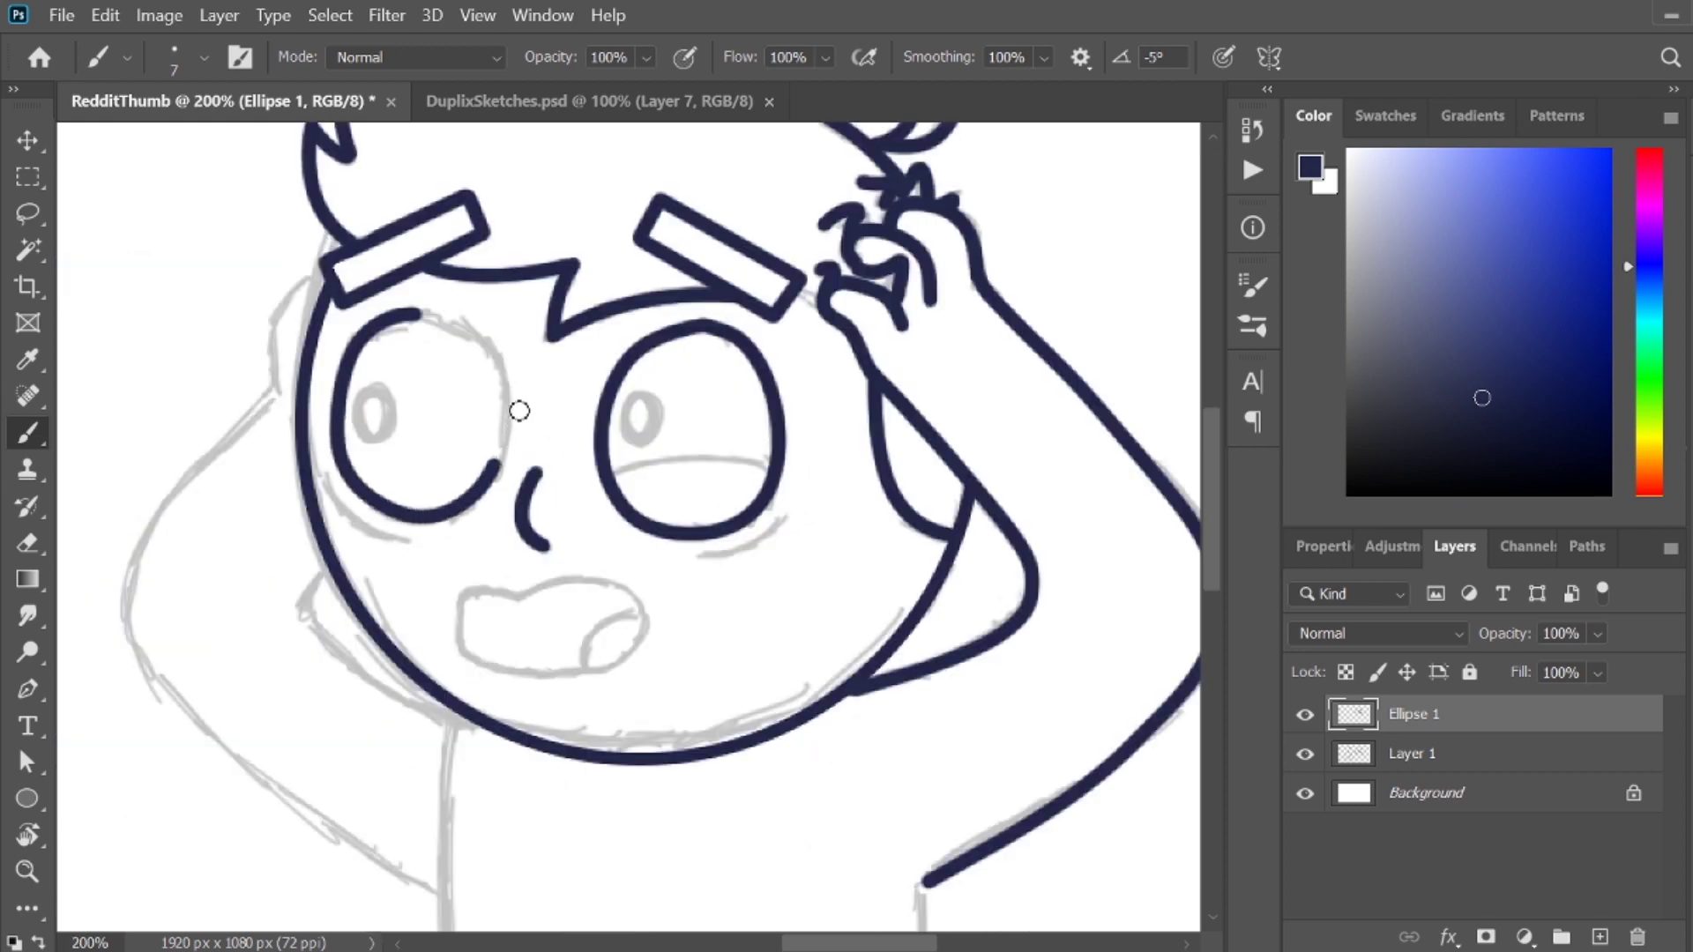
# Trace both sides of the front-facing character's torso in dark blue, following the sketch from the neck and arm down
pyautogui.scroll(-5, 506, 366)
pyautogui.moveTo(457, 280)
pyautogui.mouseDown()
pyautogui.moveTo(439, 407)
pyautogui.moveTo(441, 786)
pyautogui.mouseUp()
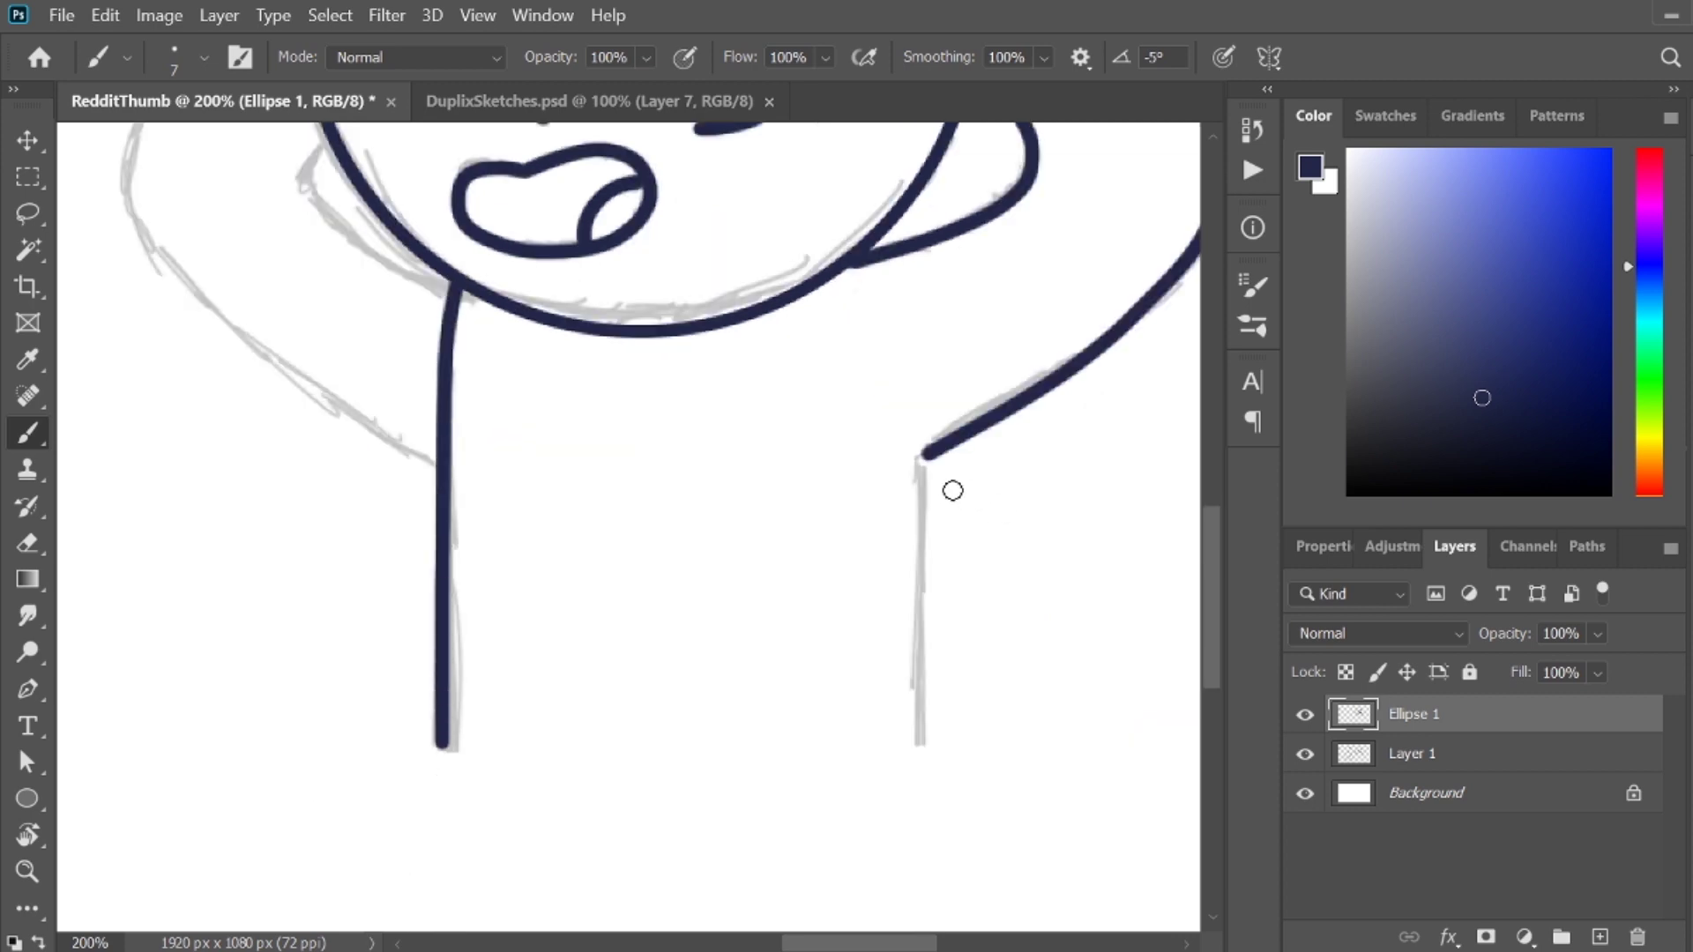
pyautogui.moveTo(926, 455)
pyautogui.mouseDown()
pyautogui.moveTo(914, 805)
pyautogui.moveTo(918, 741)
pyautogui.mouseUp()
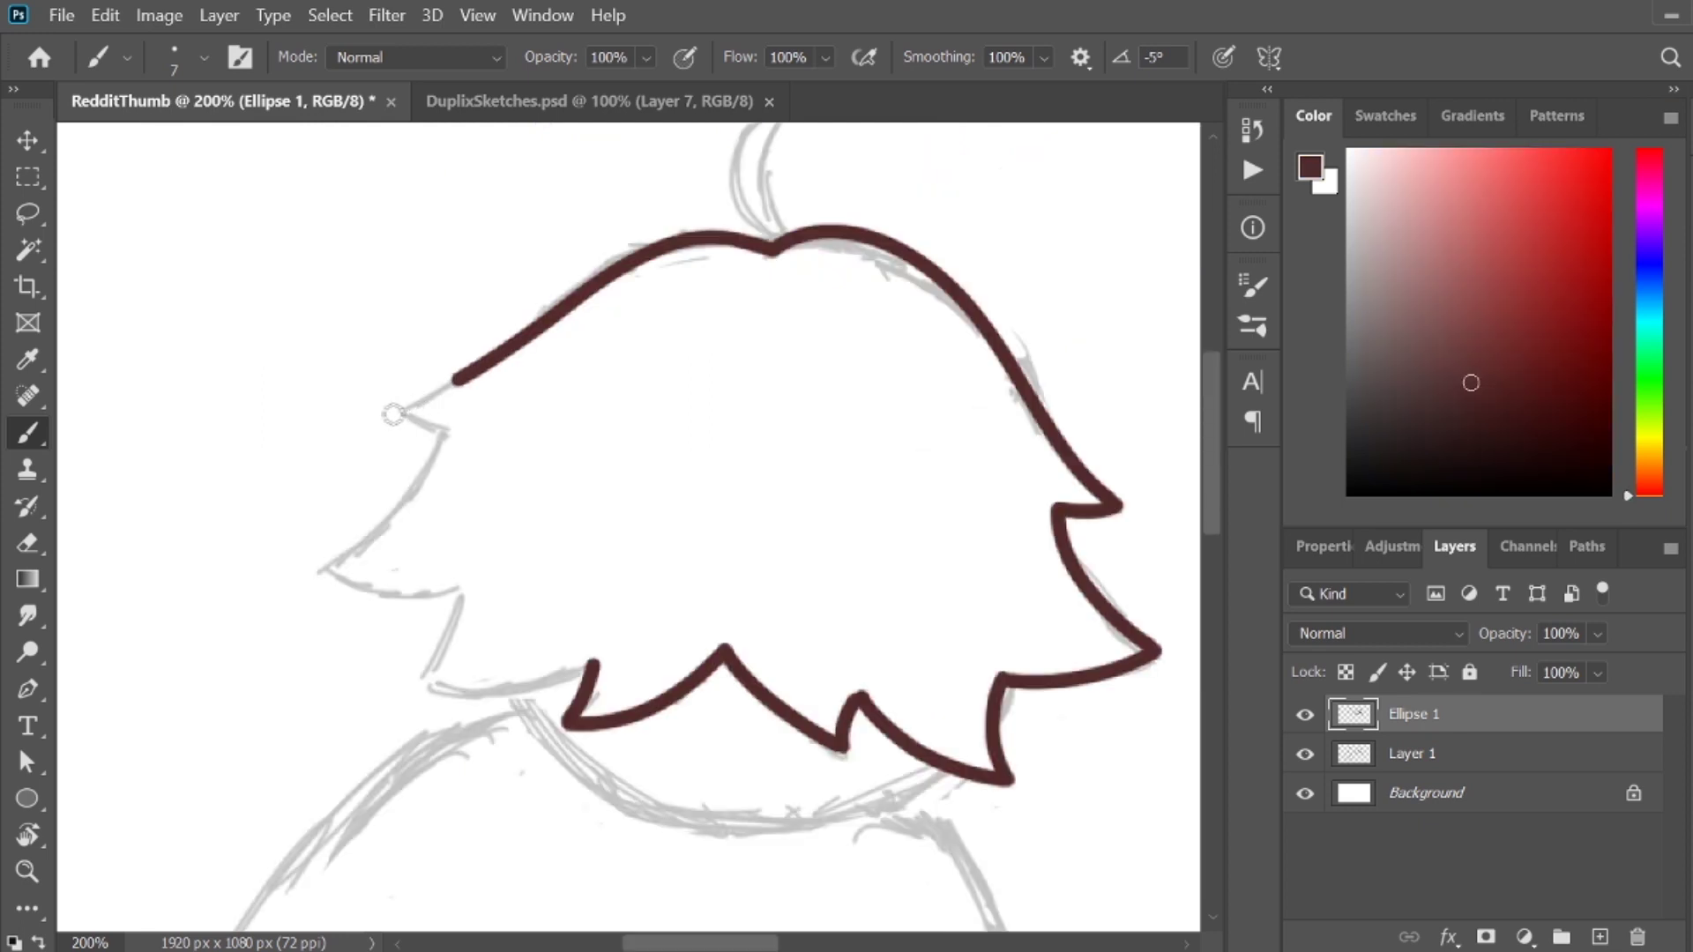
# Continue the back-facing character's hair outline in dark red at the pointed tuft
pyautogui.moveTo(393, 414)
pyautogui.mouseDown()
pyautogui.moveTo(367, 420)
pyautogui.moveTo(407, 406)
pyautogui.mouseUp()
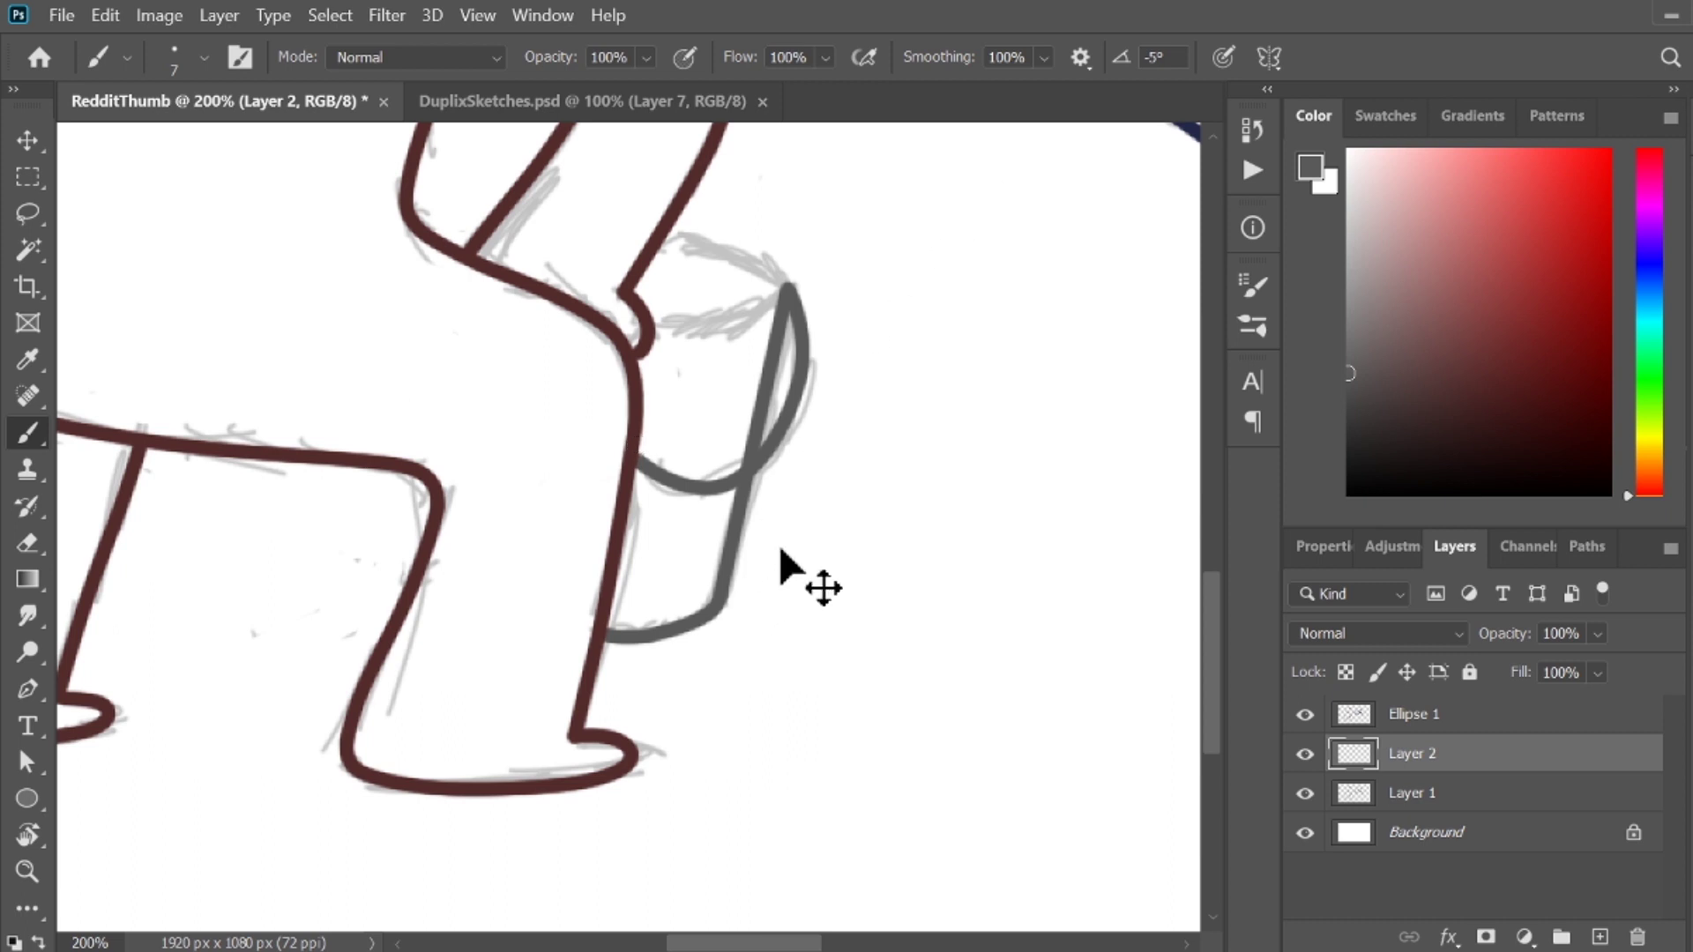
# Undo the last edit to the bucket outline and hide the sketch on Layer 1
pyautogui.hotkey('ctrl', 'z')
pyautogui.hotkey('ctrl', '-')
pyautogui.hotkey('ctrl', '-')
pyautogui.hotkey('ctrl', '-')
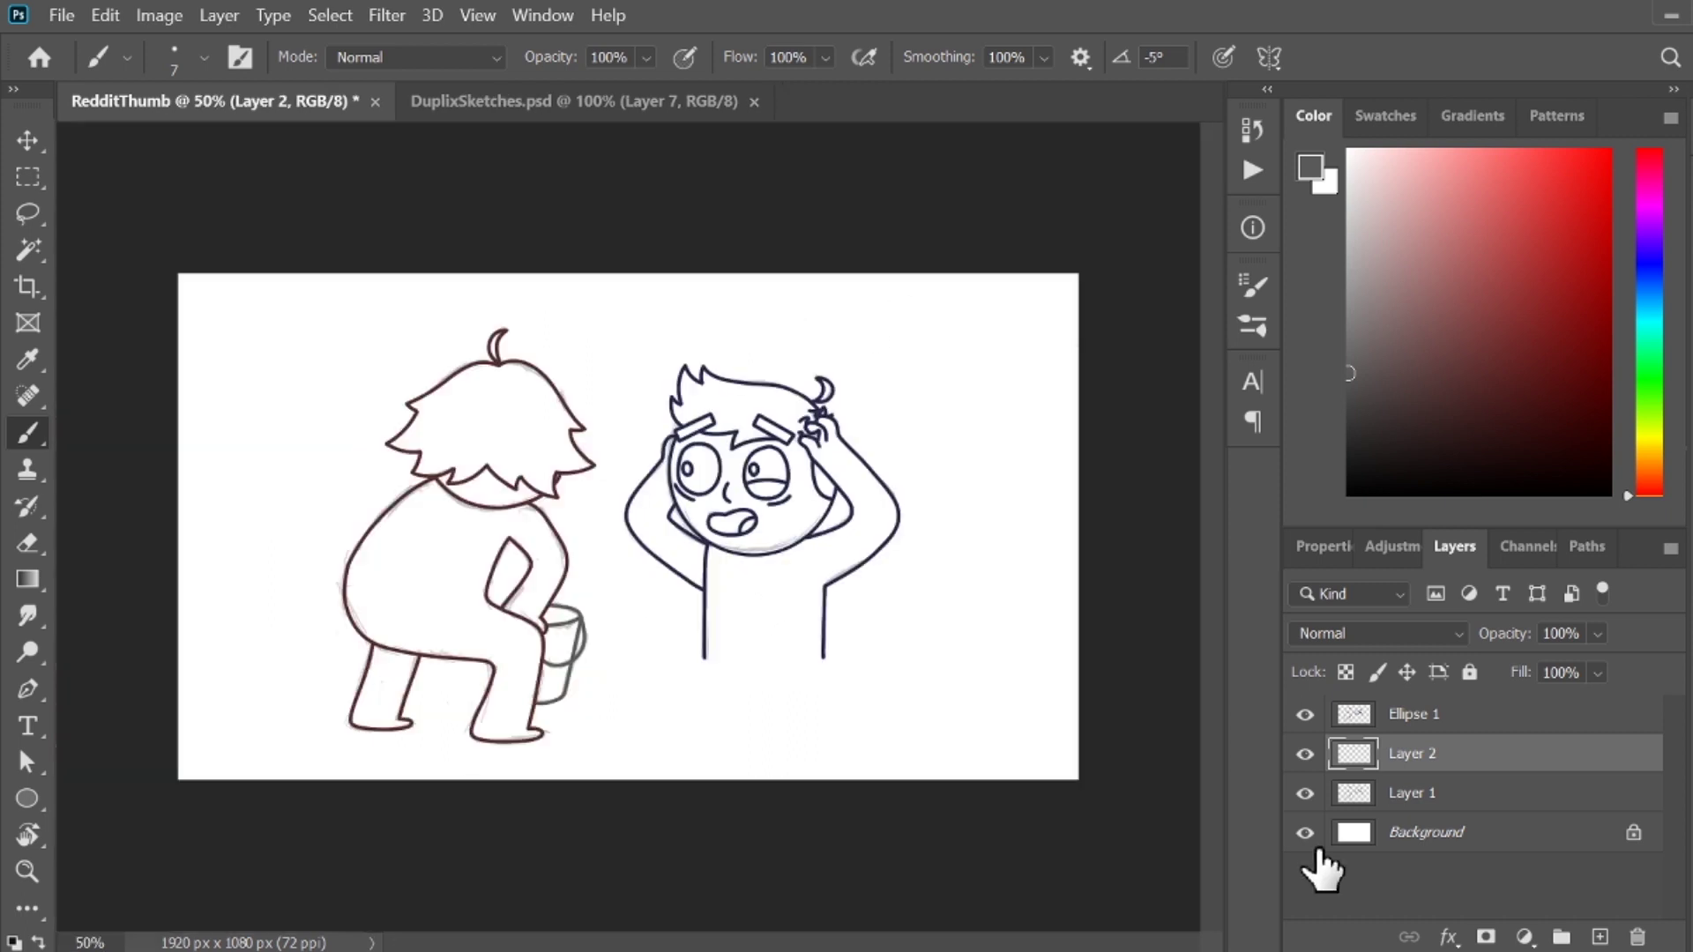
pyautogui.click(1305, 793)
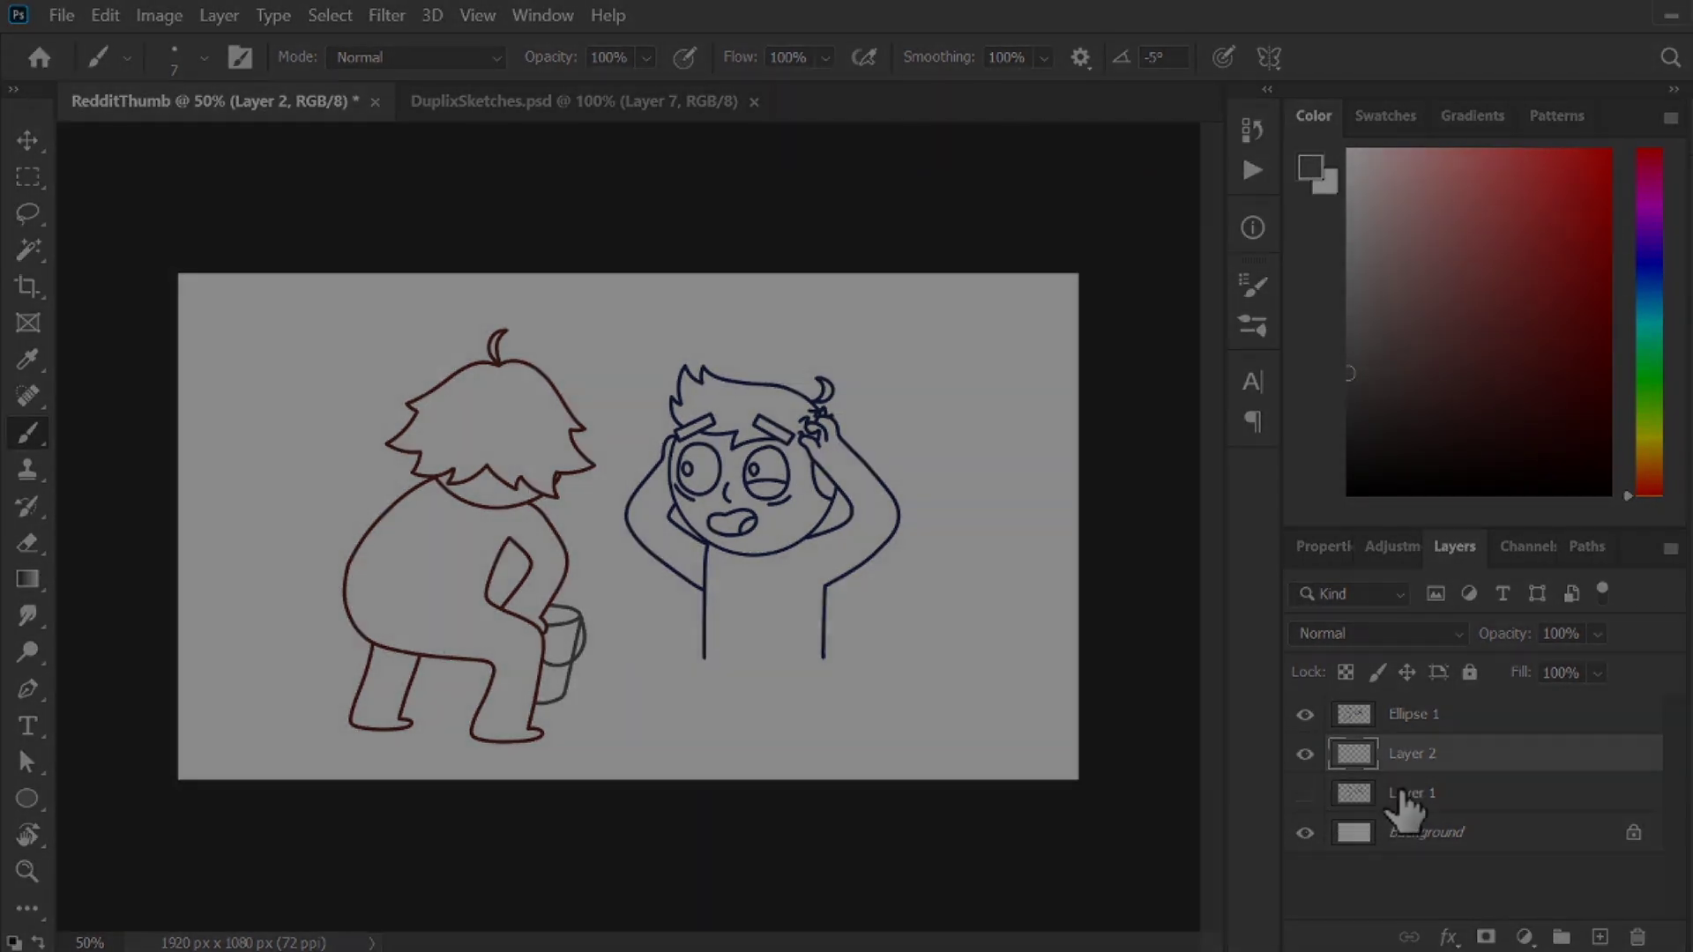
pyautogui.rightClick(1401, 796)
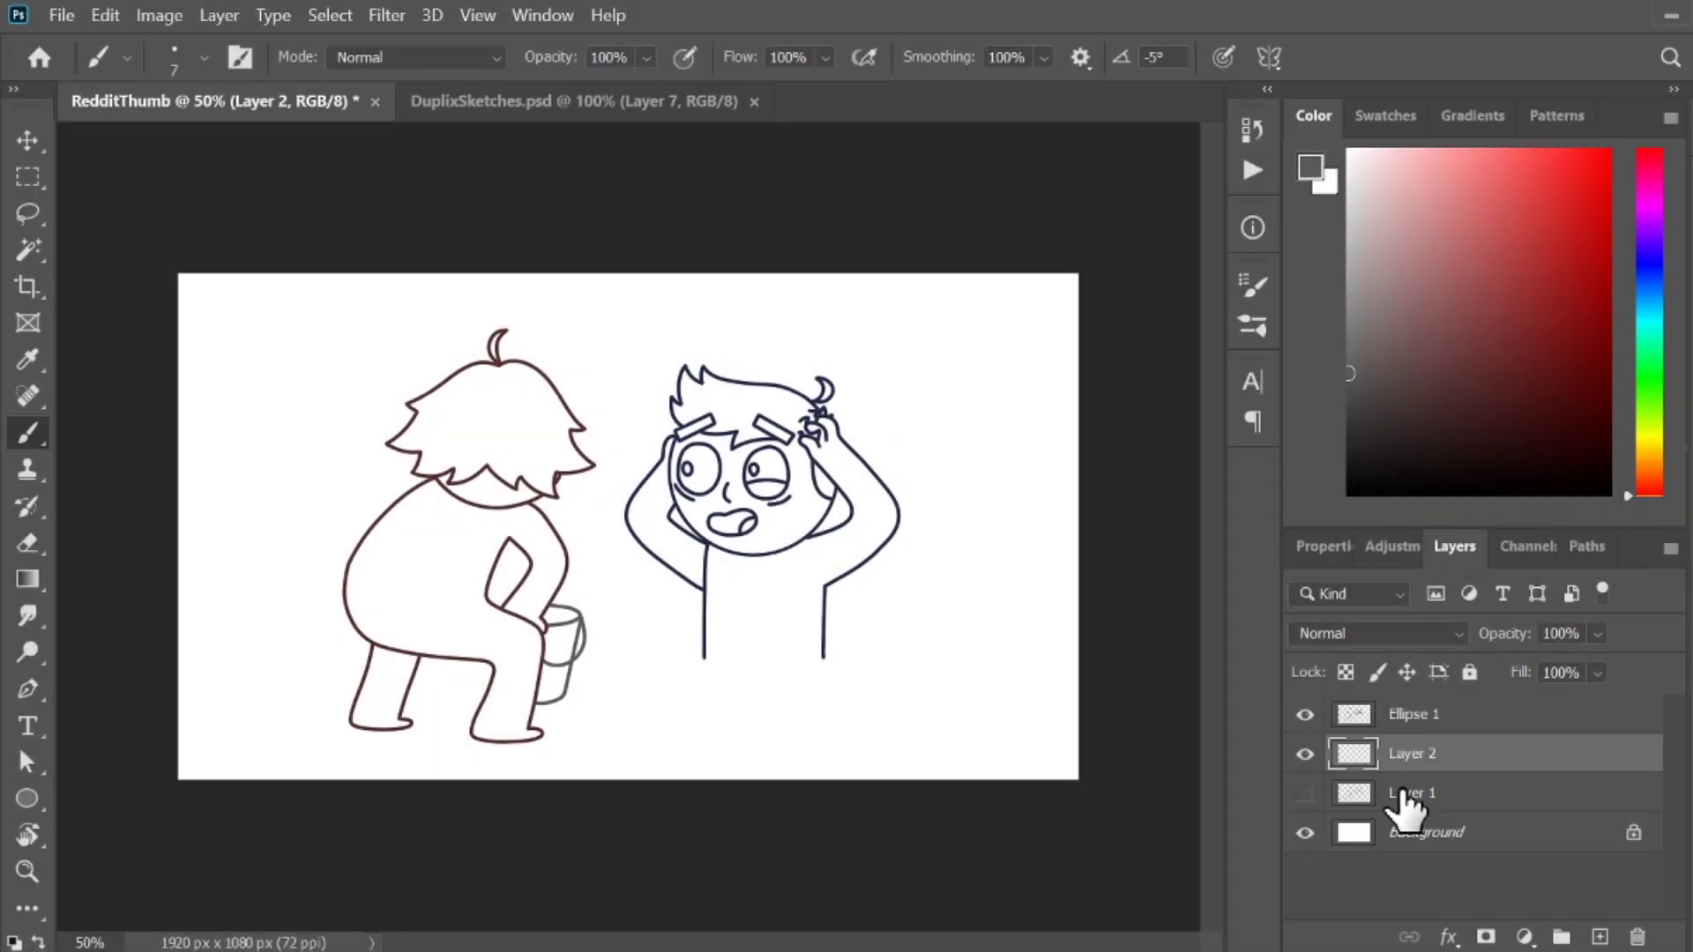
pyautogui.rightClick(1405, 801)
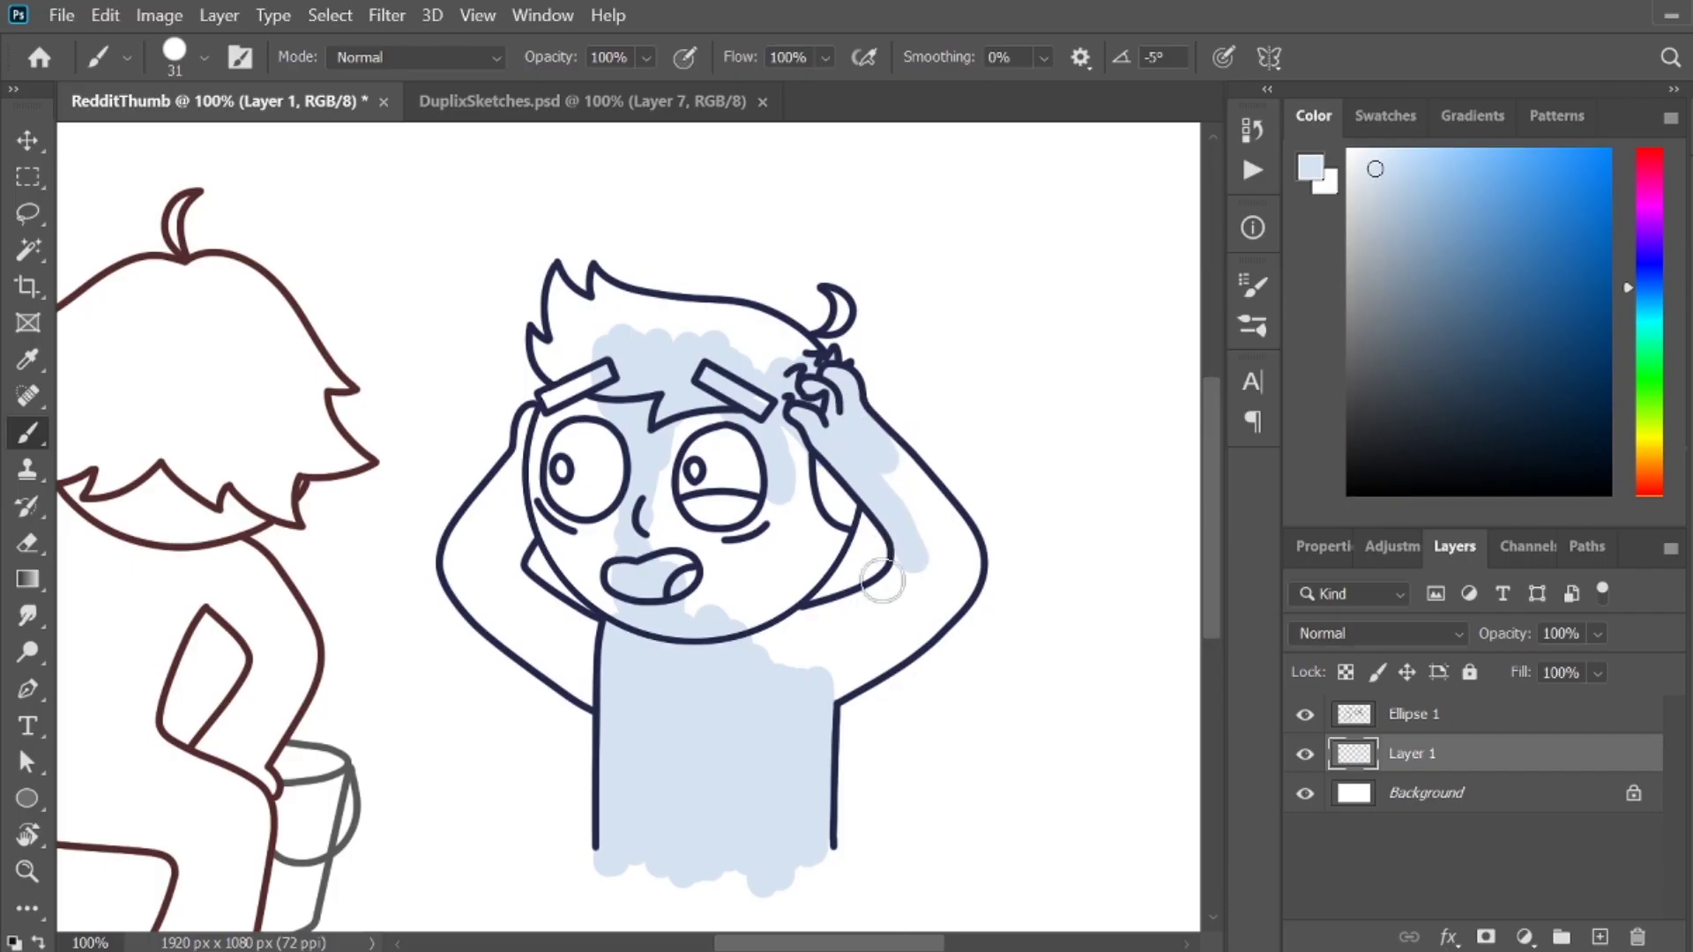
# Paint the light blue base colour on the raised arm and add a darker blue shadow along the hair's edge
pyautogui.moveTo(841, 684)
pyautogui.mouseDown()
pyautogui.moveTo(930, 620)
pyautogui.moveTo(965, 557)
pyautogui.mouseUp()
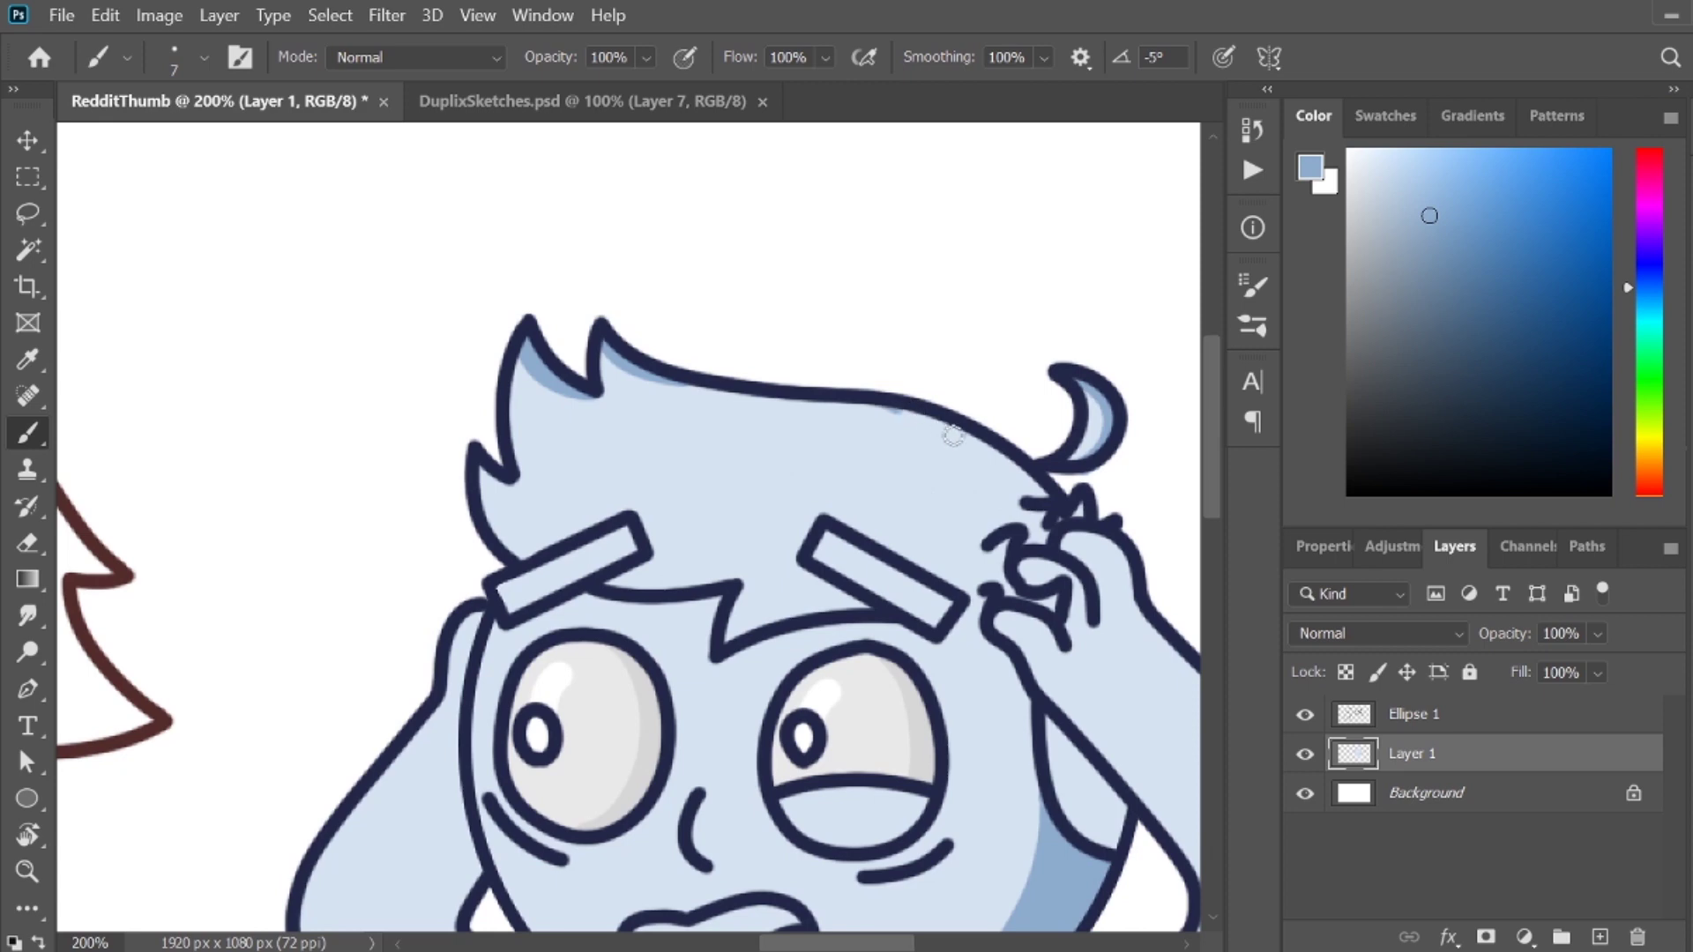
pyautogui.moveTo(1000, 483); pyautogui.dragTo(1017, 515)
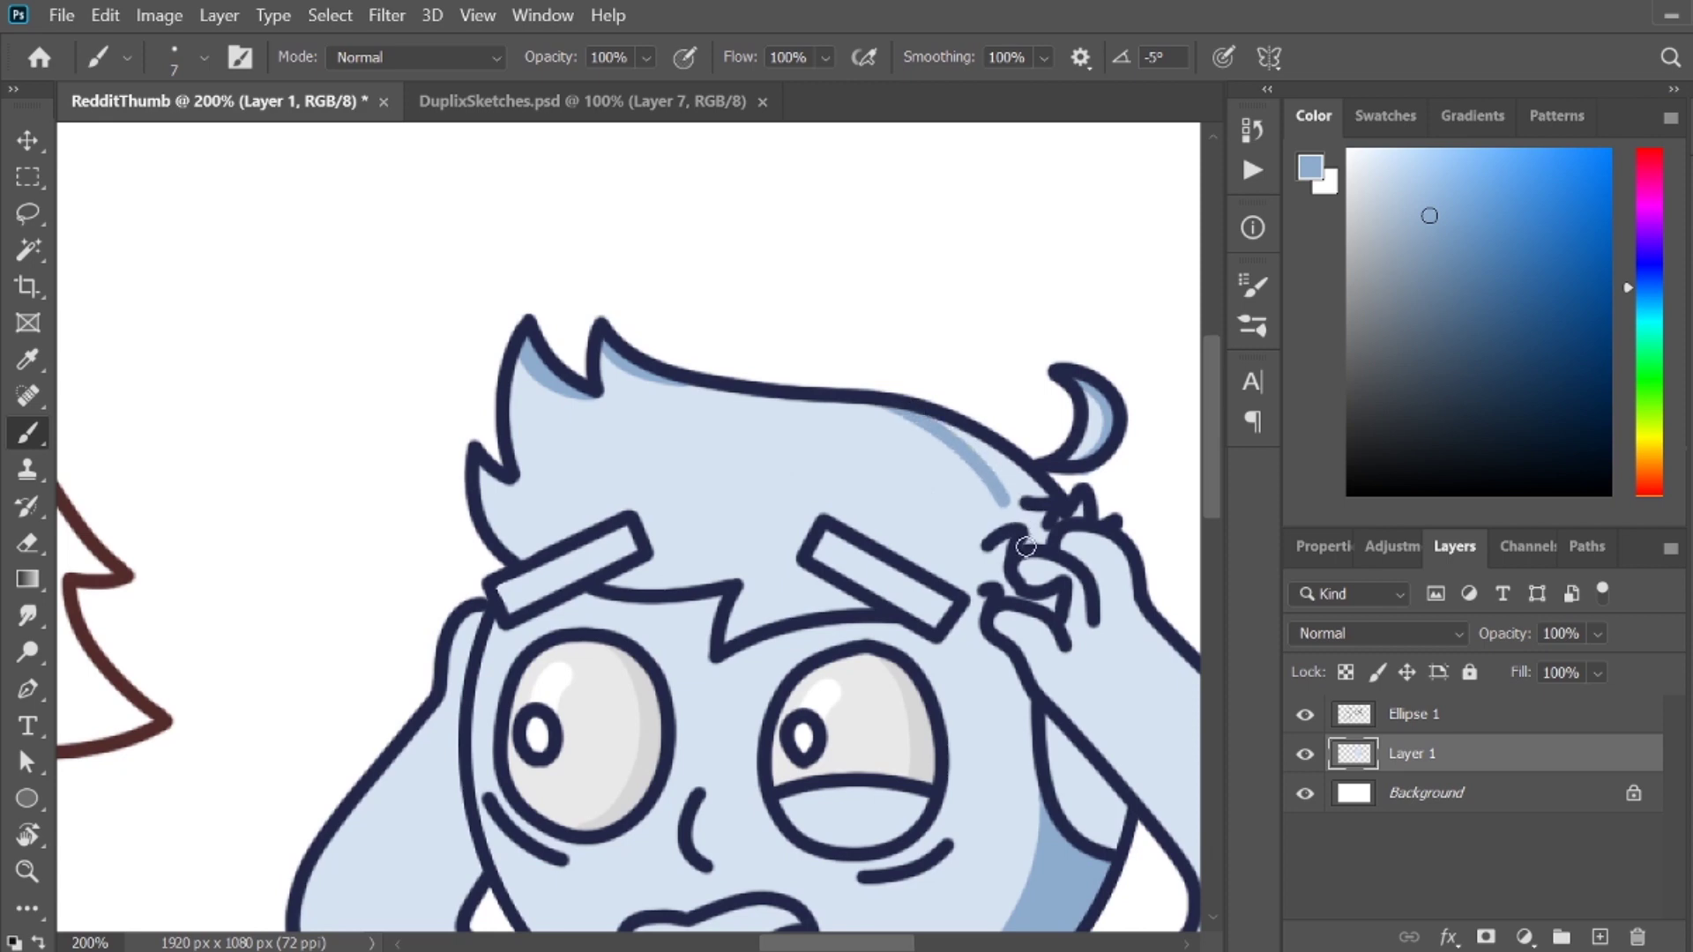
pyautogui.scroll(-2, 931, 414)
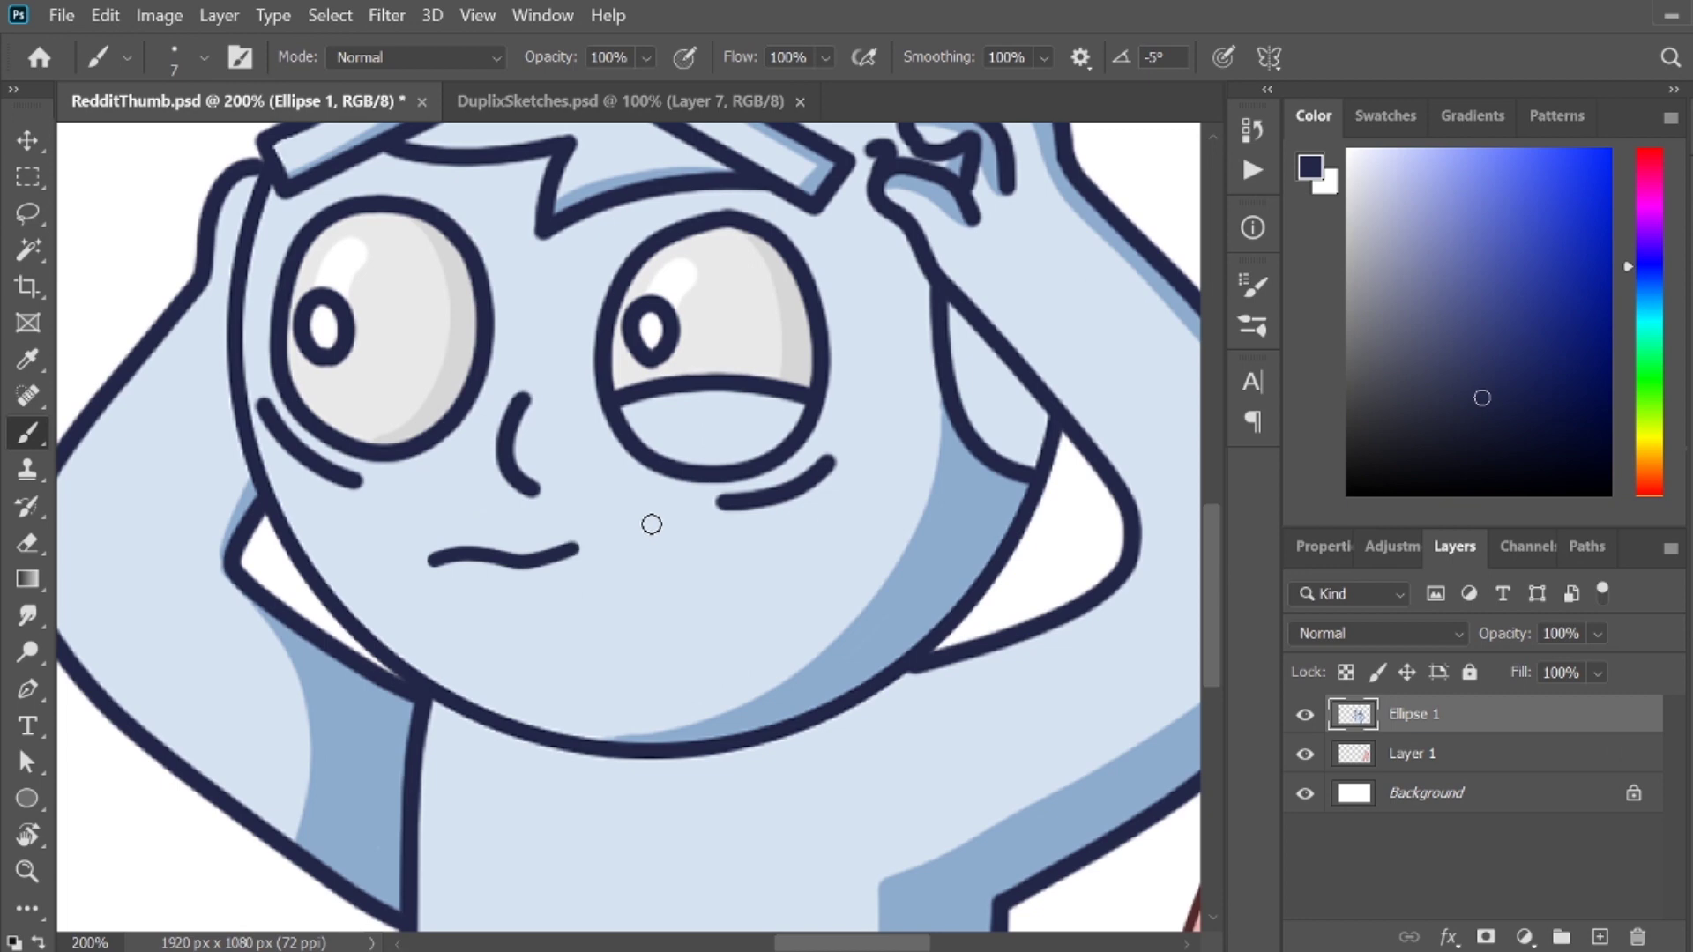
# Redraw the front-facing character's mouth outline in dark blue on the Ellipse 1 layer
pyautogui.moveTo(652, 524)
pyautogui.mouseDown()
pyautogui.moveTo(711, 540)
pyautogui.moveTo(729, 594)
pyautogui.moveTo(674, 685)
pyautogui.moveTo(454, 649)
pyautogui.moveTo(404, 597)
pyautogui.moveTo(416, 556)
pyautogui.mouseUp()
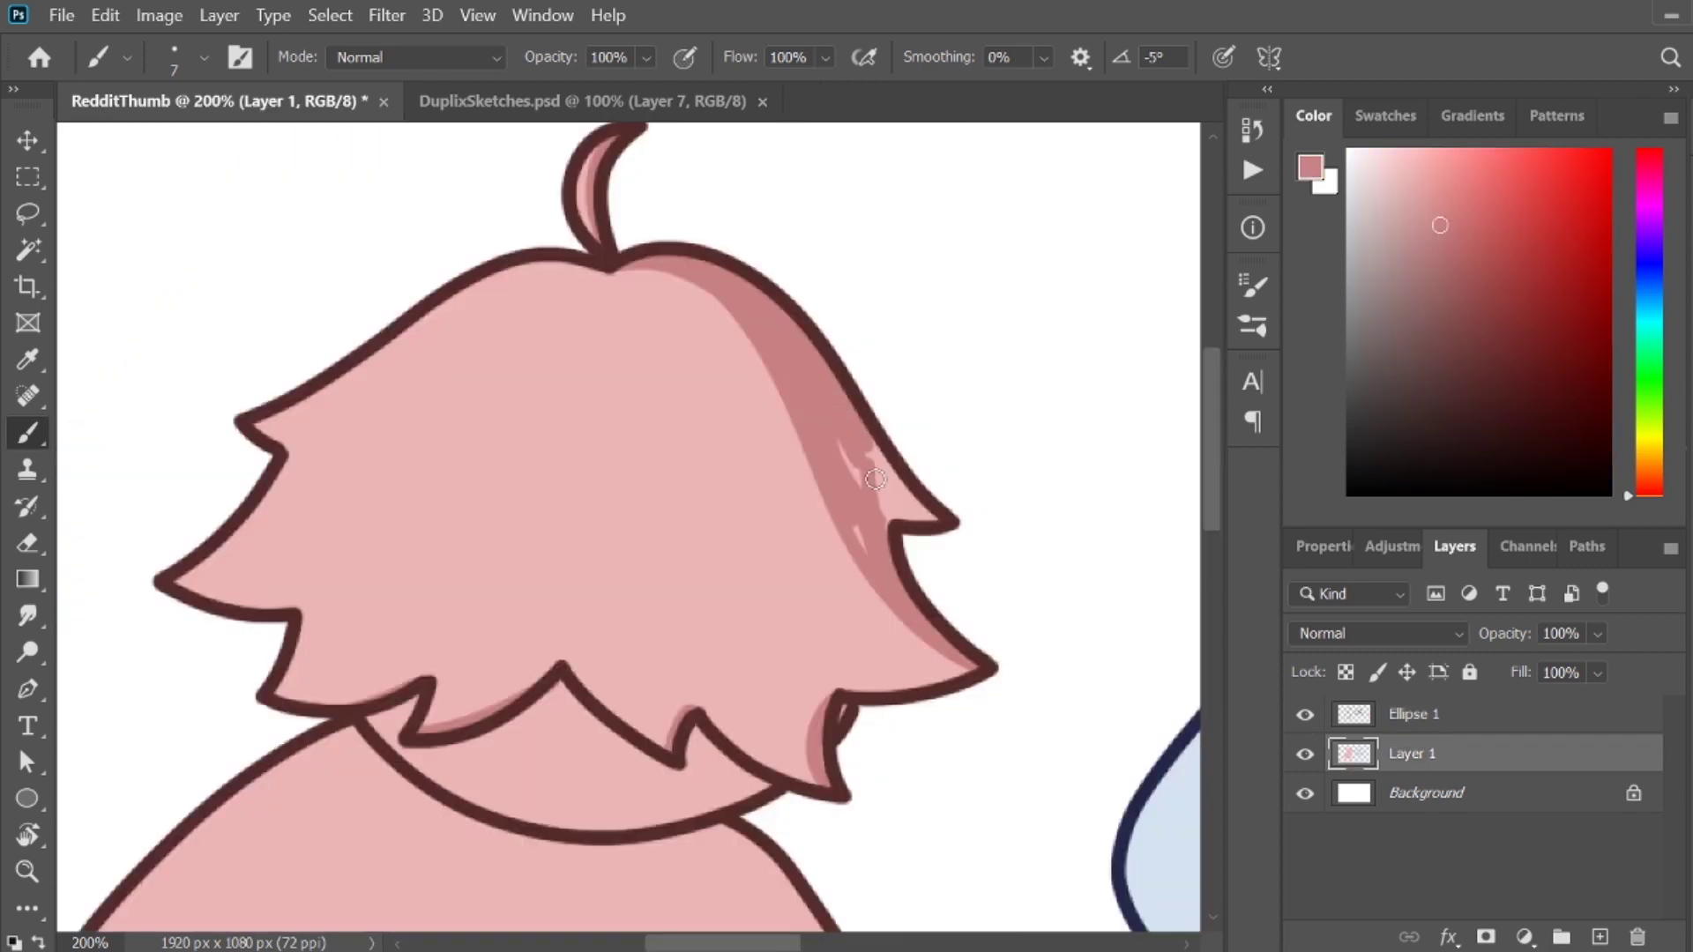
# Fill the gaps in the dark pink shadow on the back-facing character's hair and save the document
pyautogui.moveTo(877, 480)
pyautogui.mouseDown()
pyautogui.moveTo(864, 543)
pyautogui.moveTo(878, 566)
pyautogui.moveTo(917, 500)
pyautogui.mouseUp()
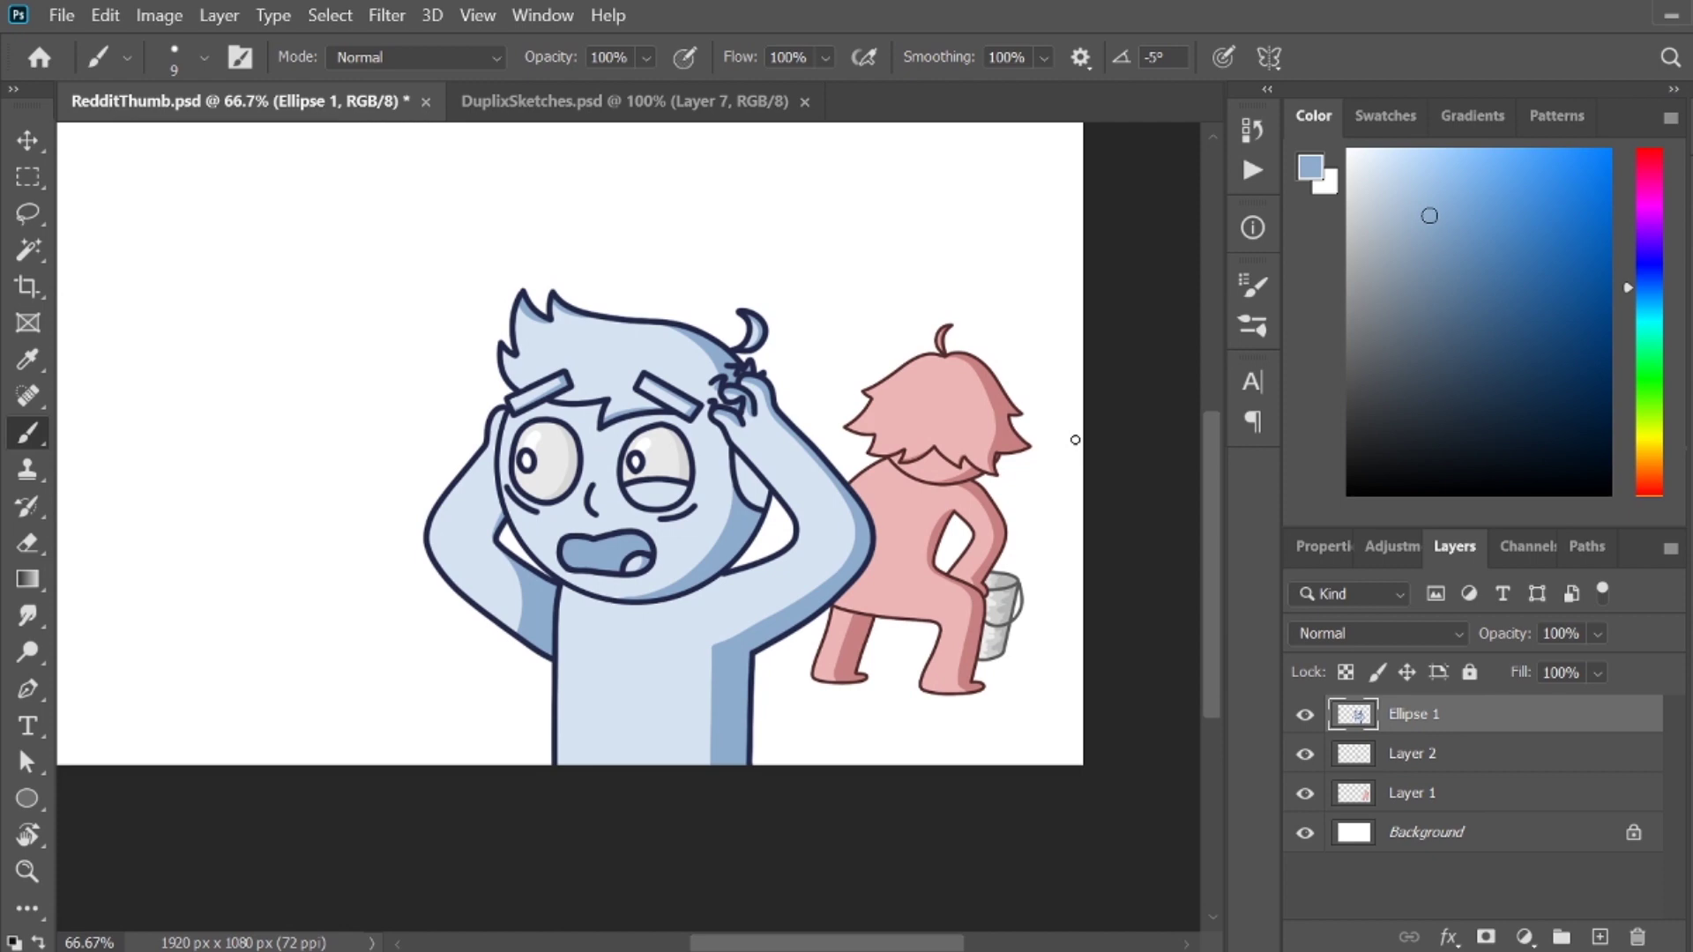
pyautogui.hotkey('ctrl', 's')
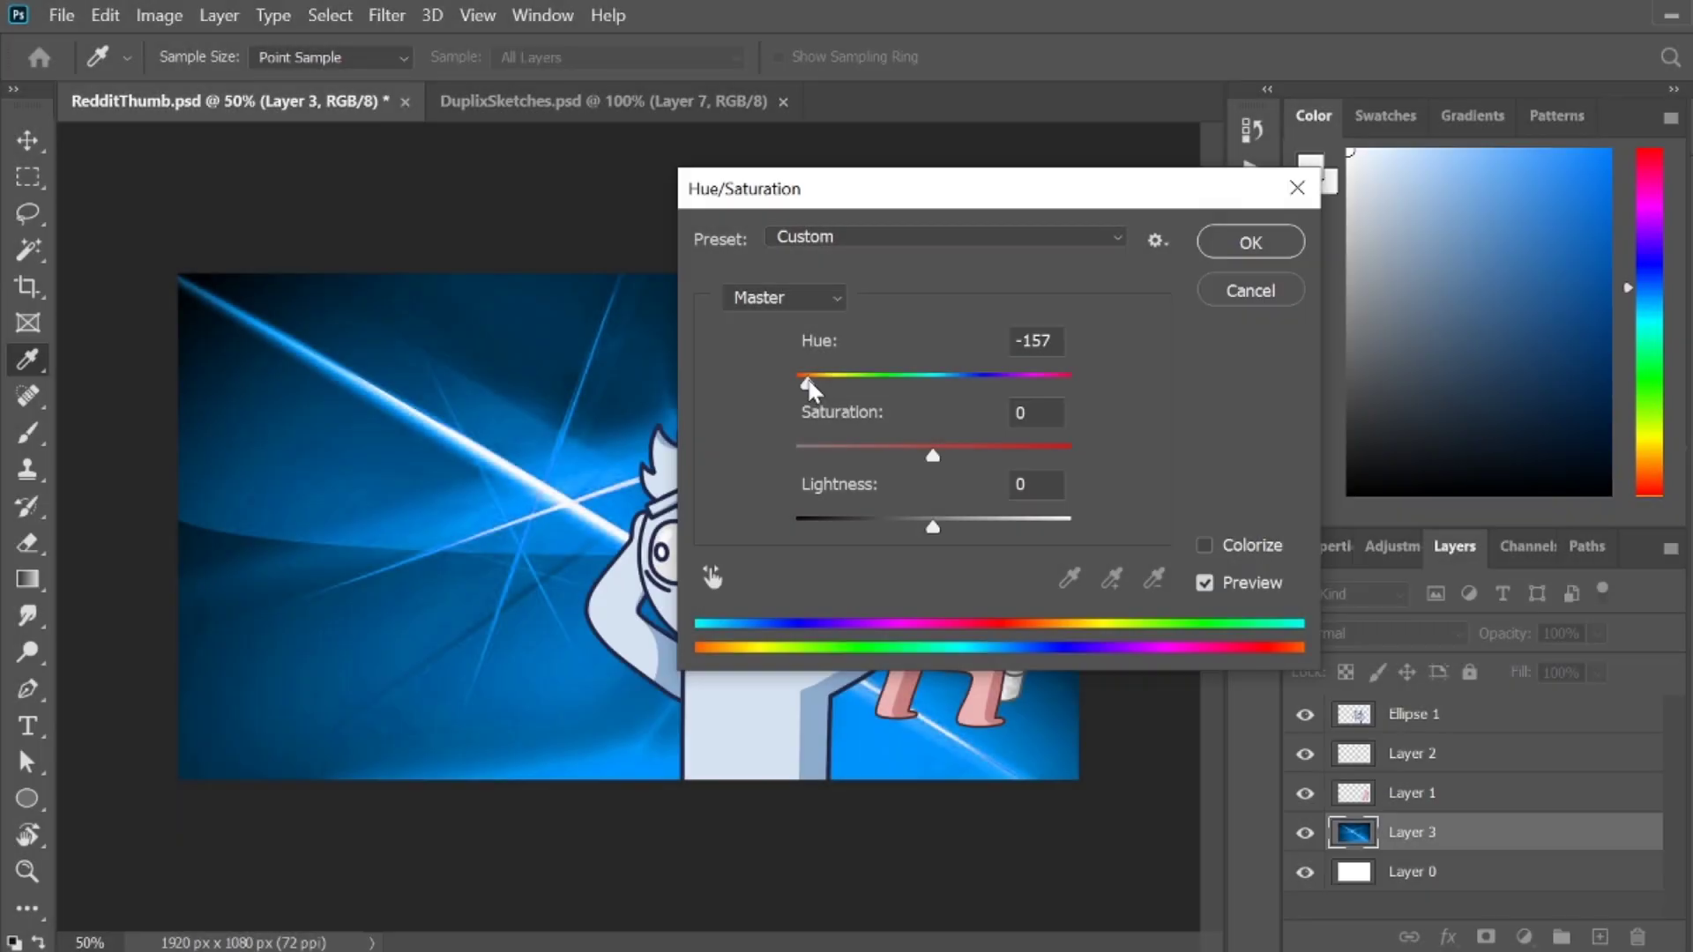
# Shift the hue of the blue light-streak background on Layer 3 to orange with Hue/Saturation
pyautogui.moveTo(807, 378); pyautogui.dragTo(986, 386)
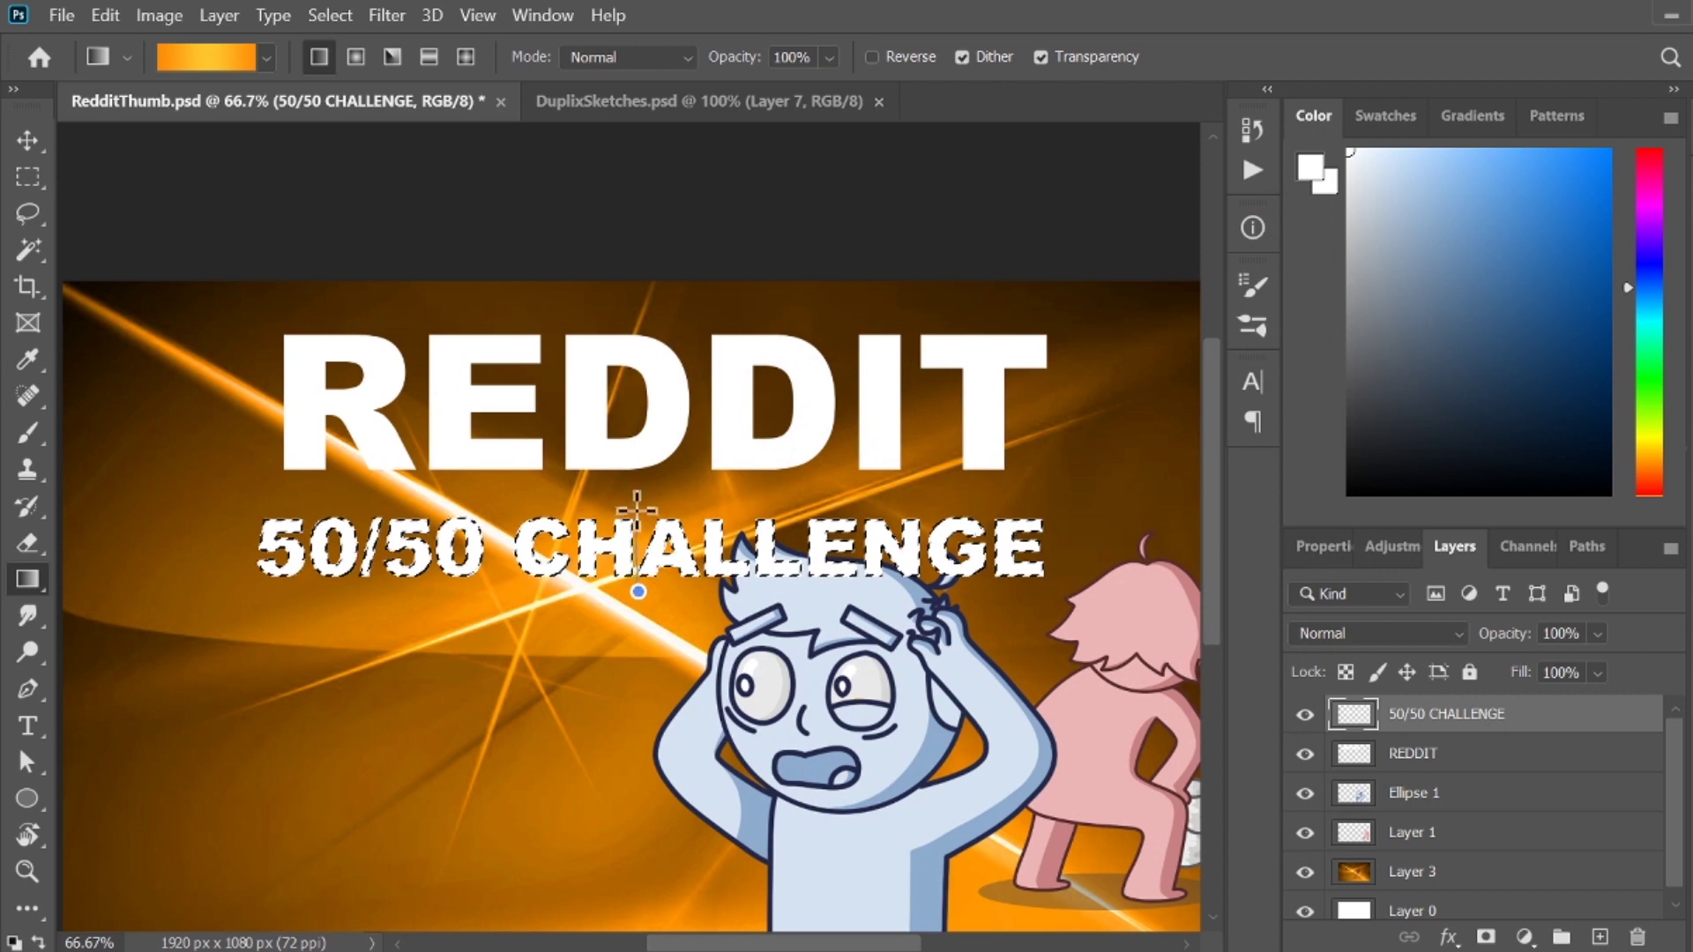
# Fill the "50/50 CHALLENGE" text with an orange gradient and add an 8 px white outside stroke
pyautogui.moveTo(637, 509); pyautogui.dragTo(650, 484)
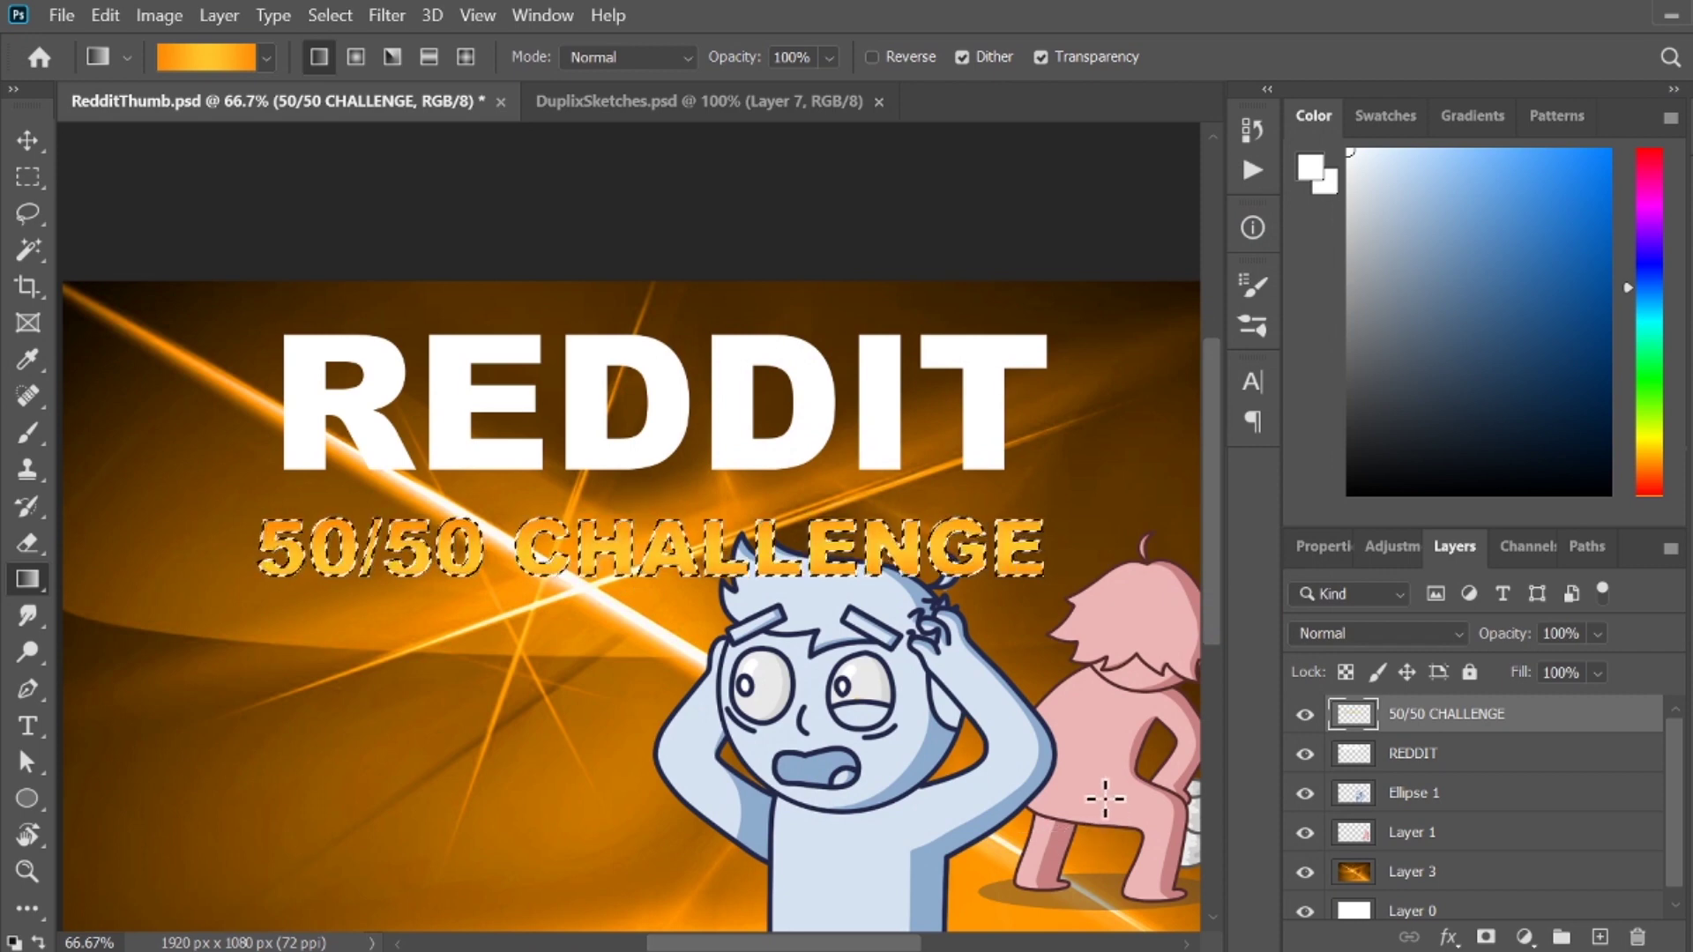
pyautogui.click(106, 17)
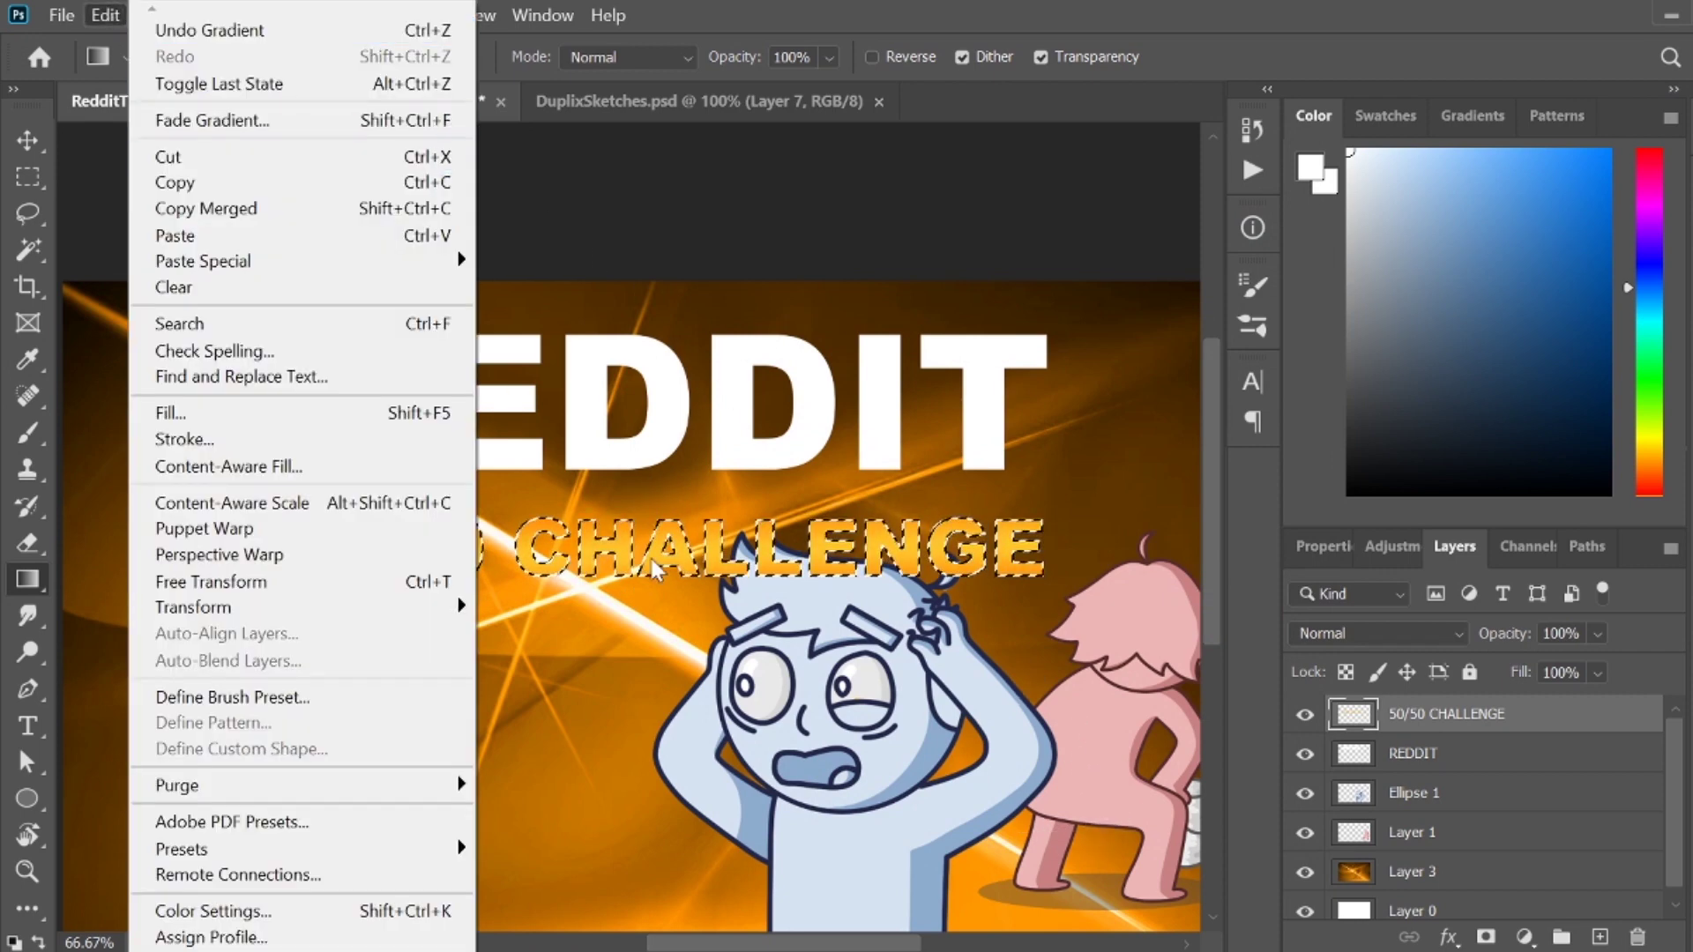
pyautogui.click(308, 438)
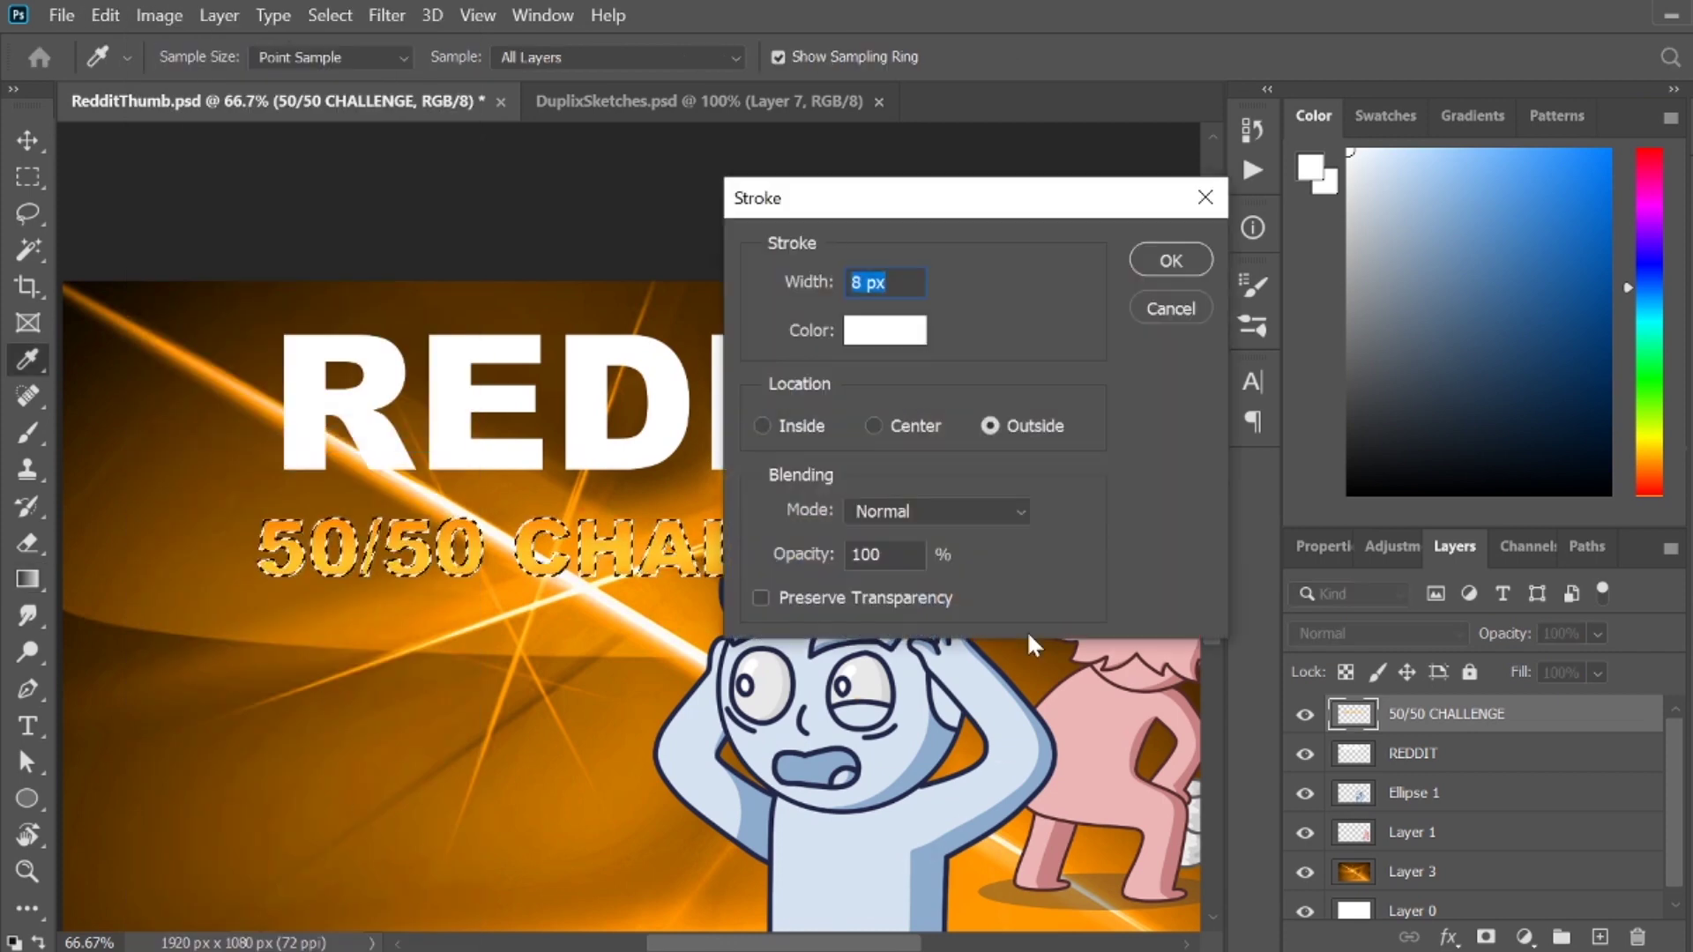
pyautogui.click(1153, 261)
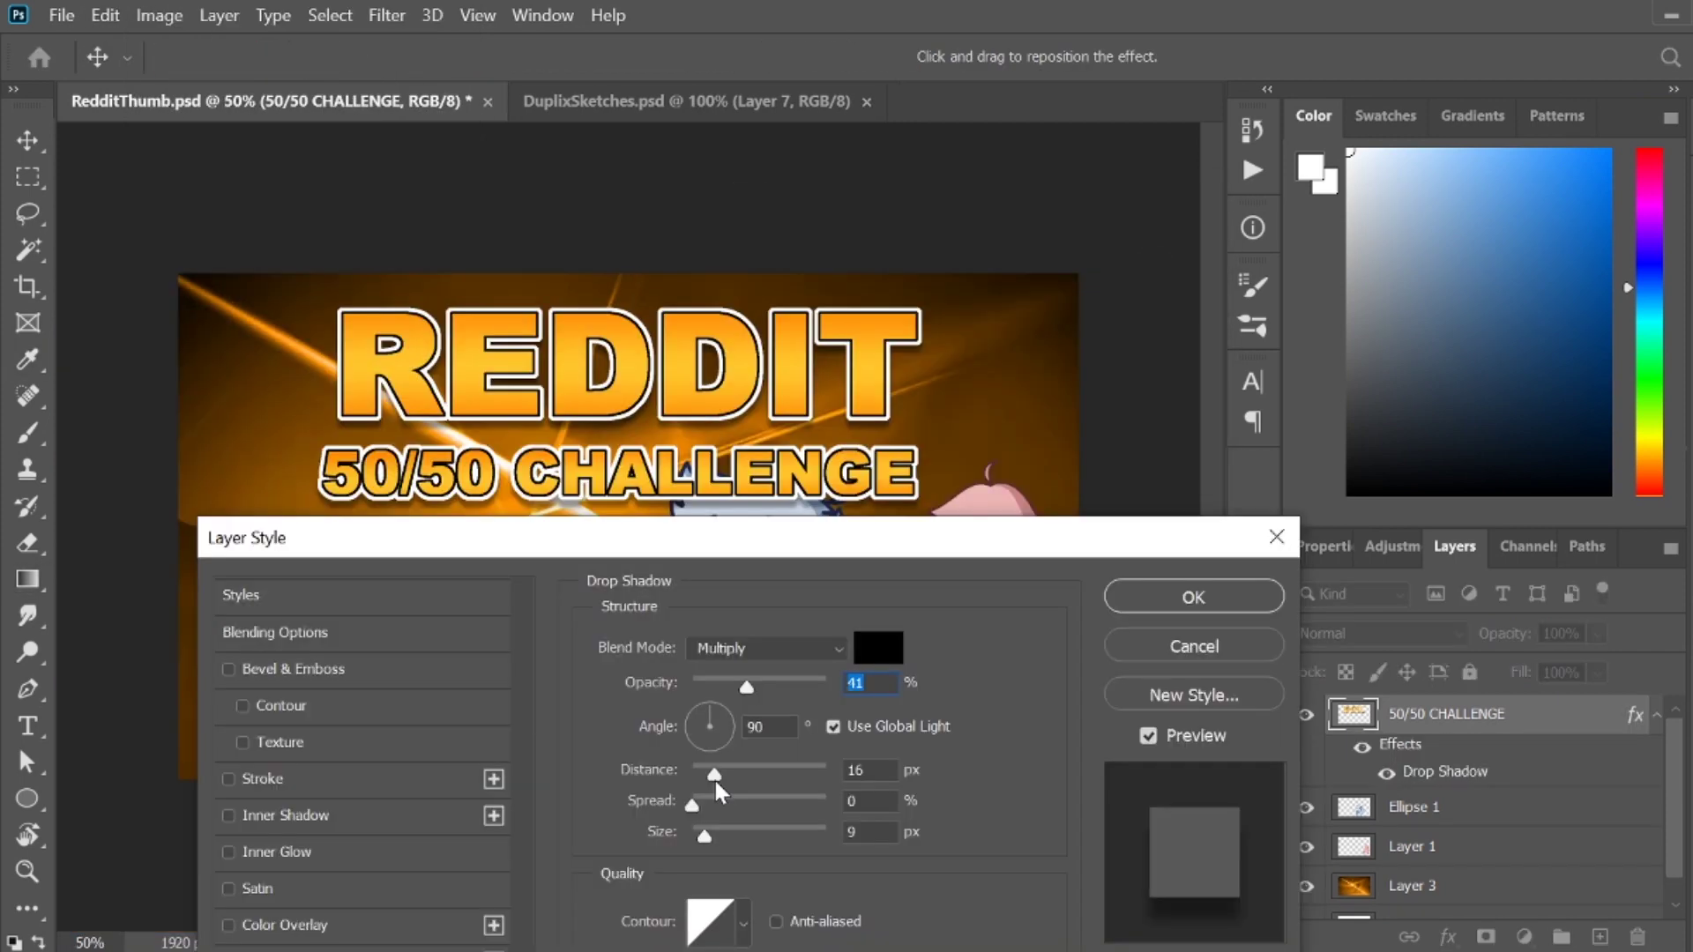
# Increase the distance of the title text's drop shadow and adjust its angle
pyautogui.moveTo(716, 791); pyautogui.dragTo(725, 789)
pyautogui.moveTo(710, 717)
pyautogui.mouseDown()
pyautogui.moveTo(740, 724)
pyautogui.moveTo(718, 723)
pyautogui.mouseUp()
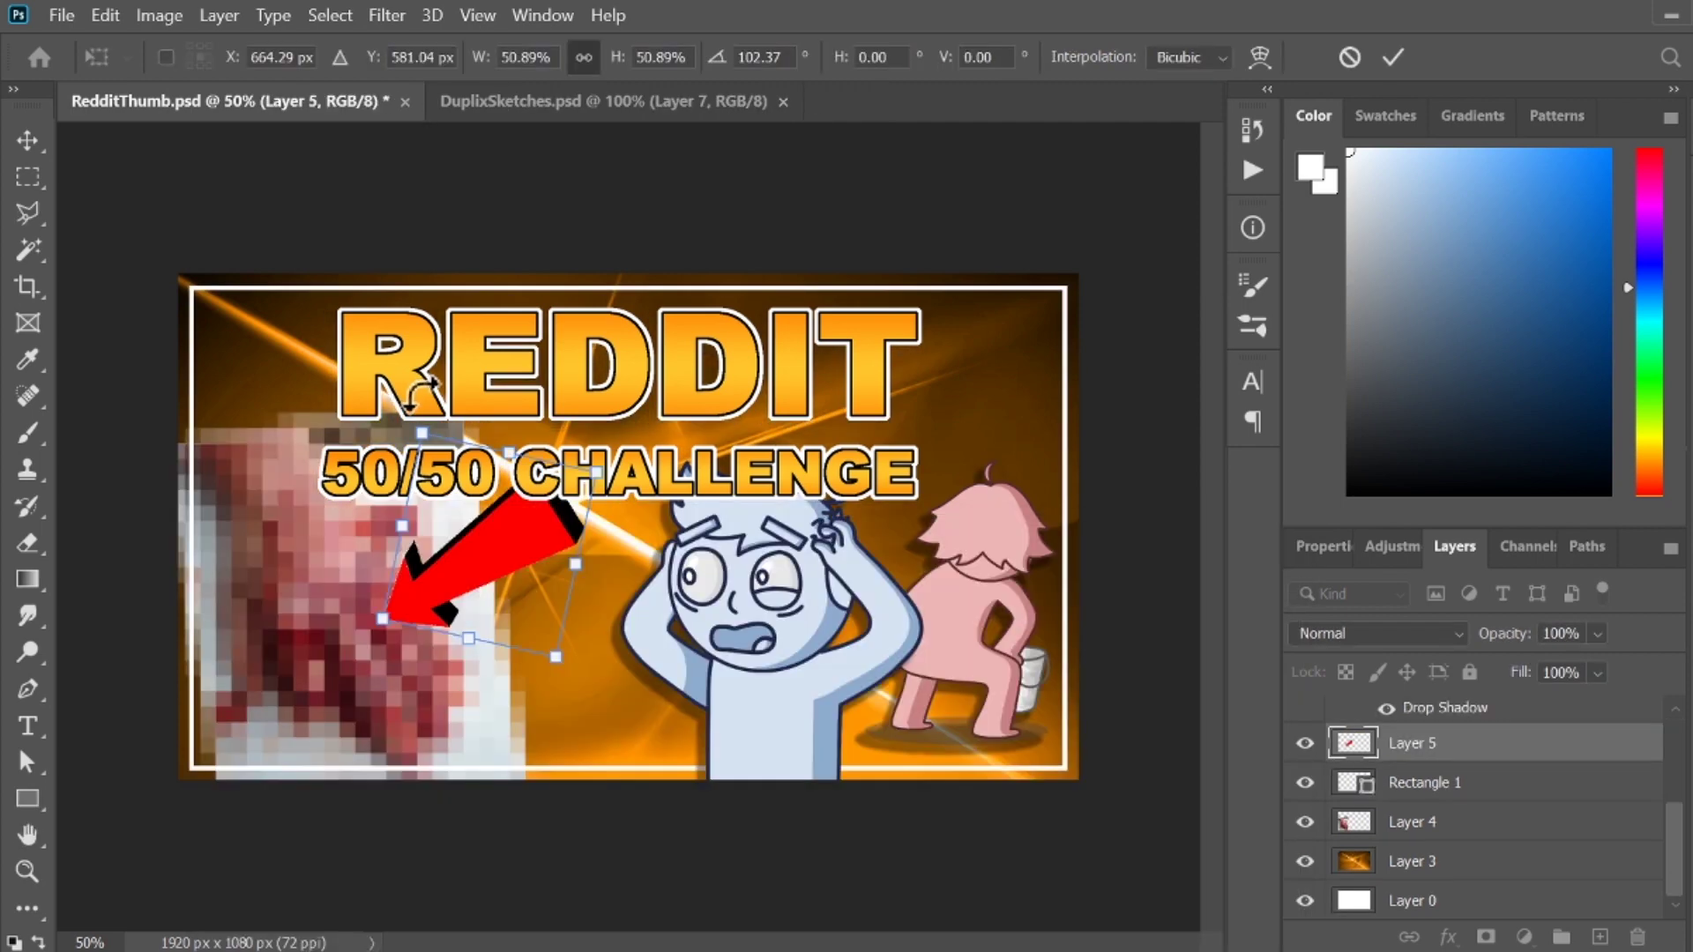
# Rotate the red arrow to aim up at the pixelated picture and move it lower over the picture
pyautogui.moveTo(415, 377); pyautogui.dragTo(568, 484)
pyautogui.moveTo(498, 566); pyautogui.dragTo(433, 634)
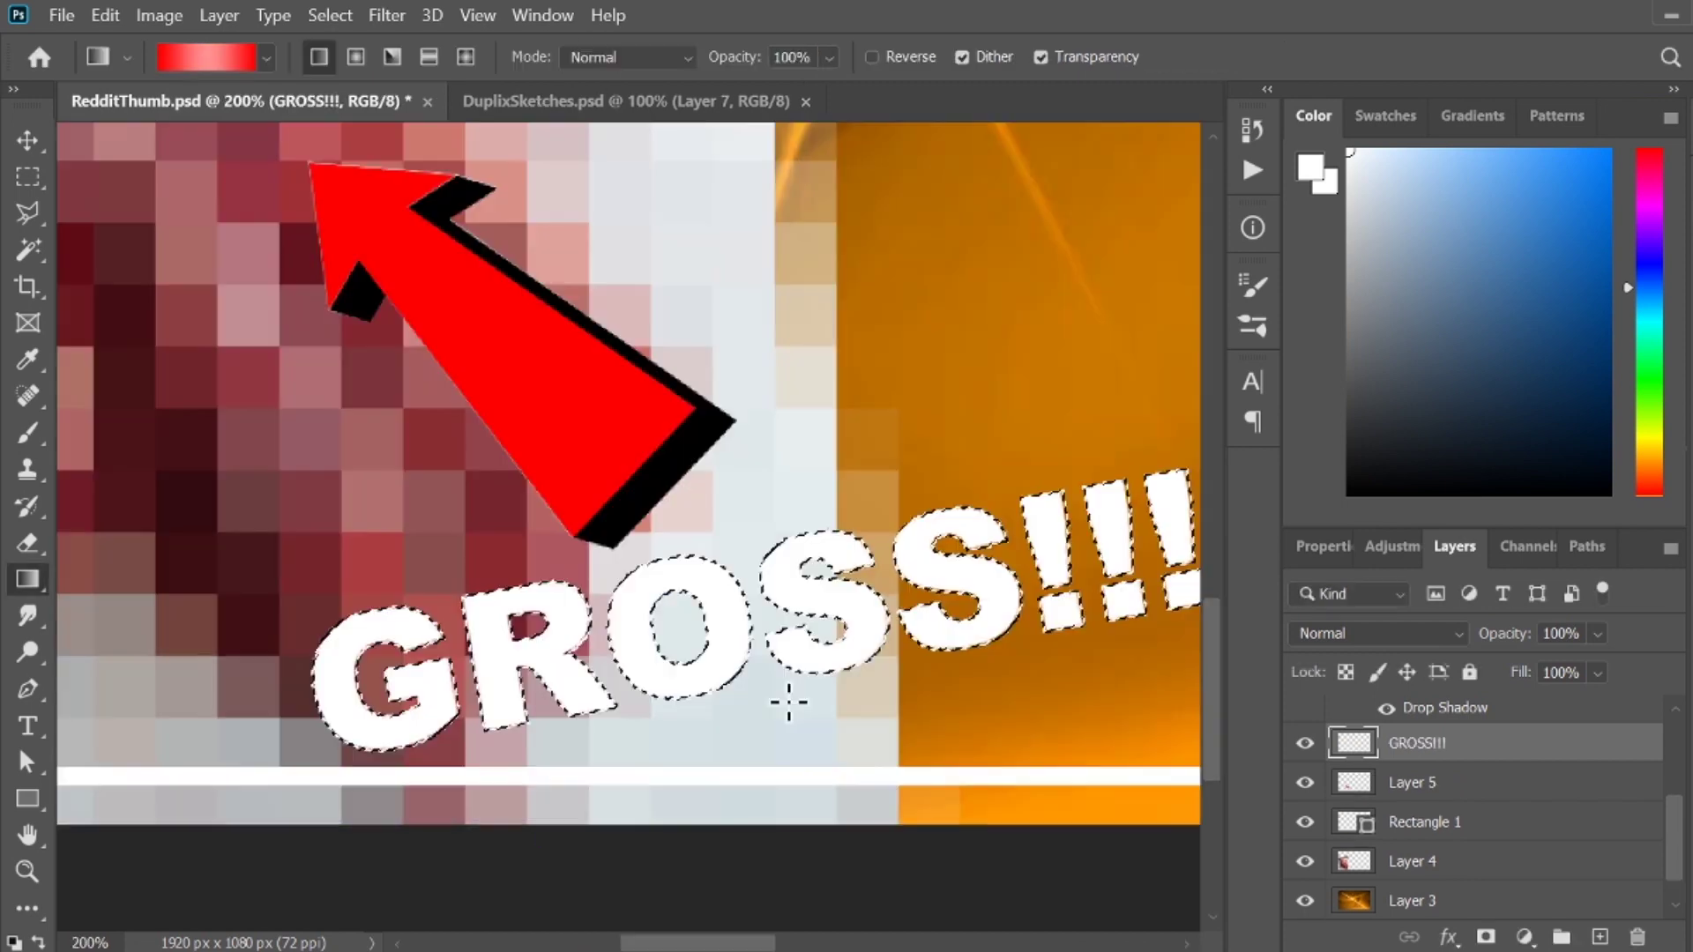
# Fill the selected "GROSS!!!" text with a red-to-pink linear gradient running upward across the letters
pyautogui.moveTo(786, 696); pyautogui.dragTo(754, 524)
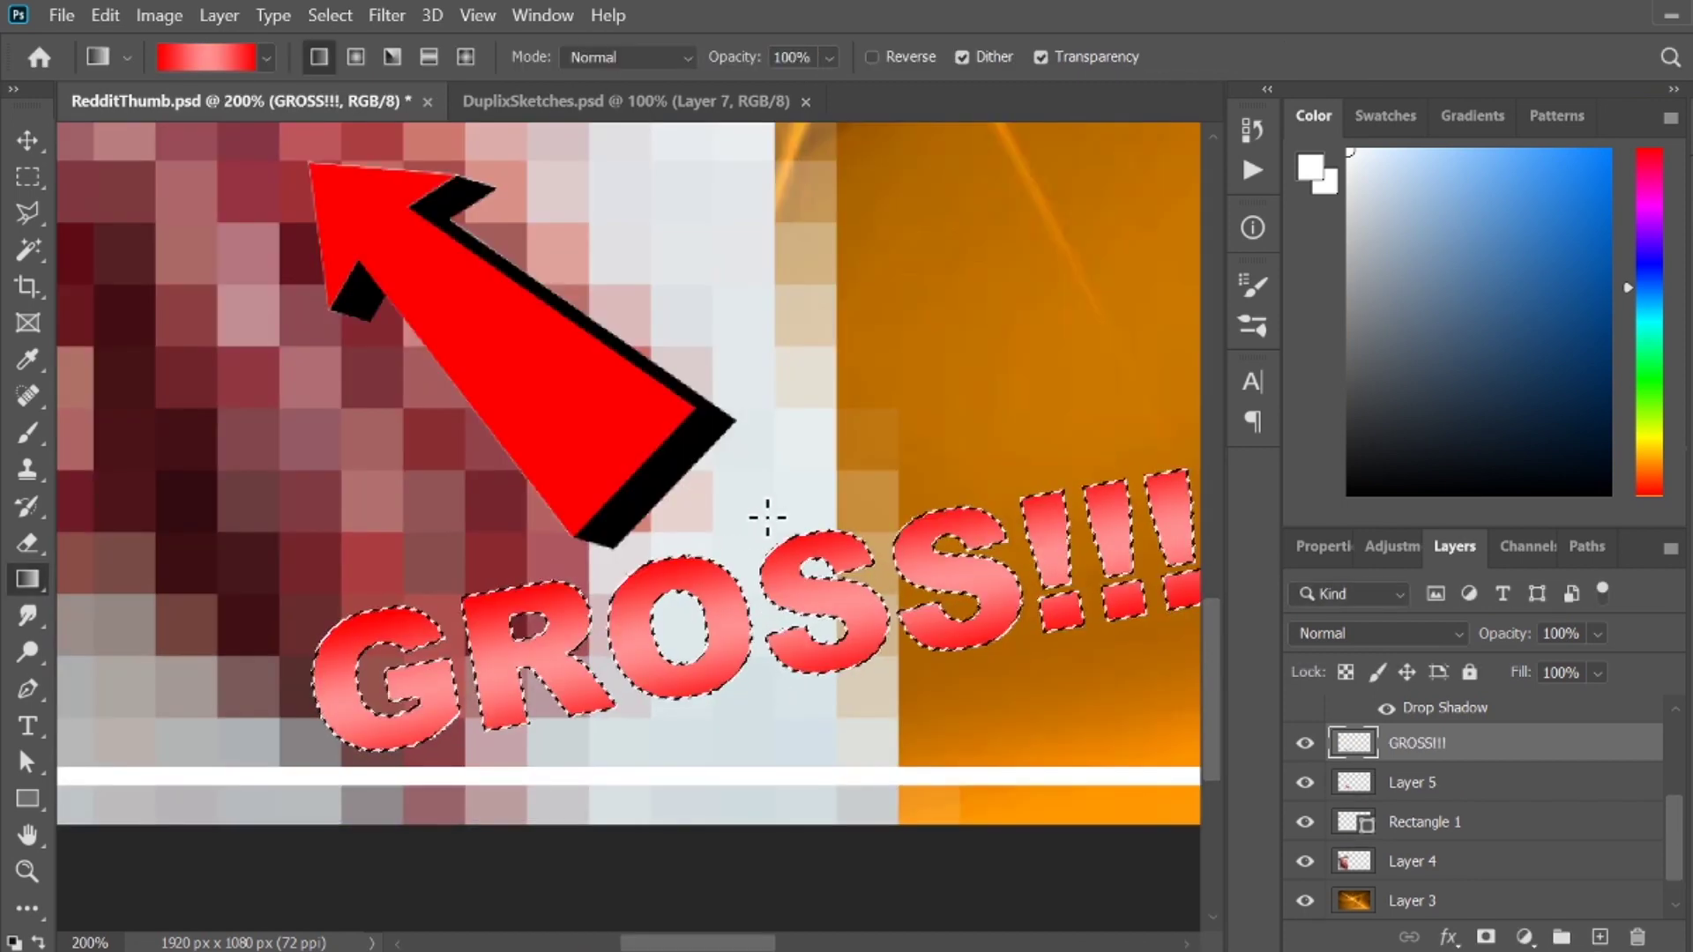